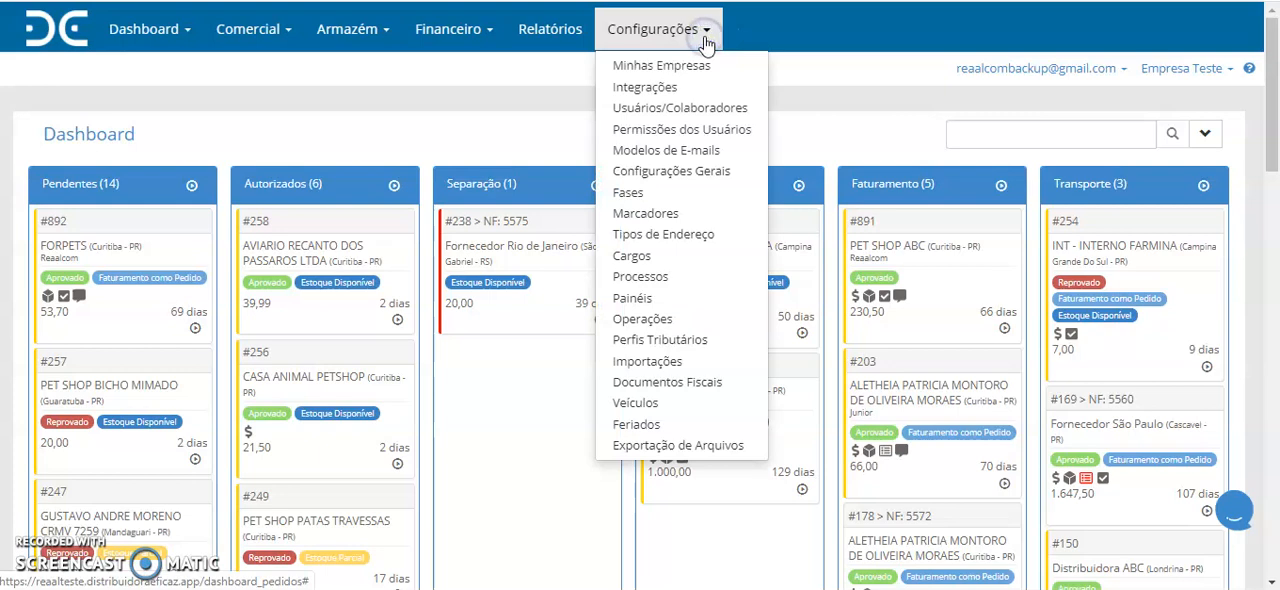
# - Add a new tax profile under Perfis Tributários and name it "Tributado"
pyautogui.click(704, 341)
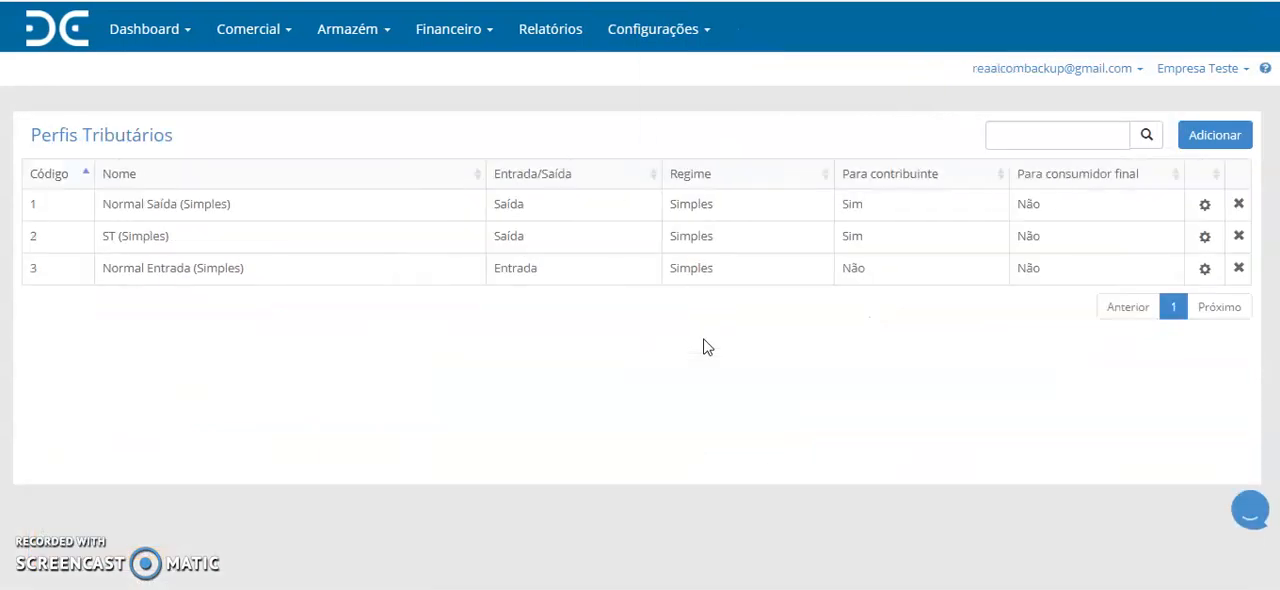
pyautogui.click(1197, 138)
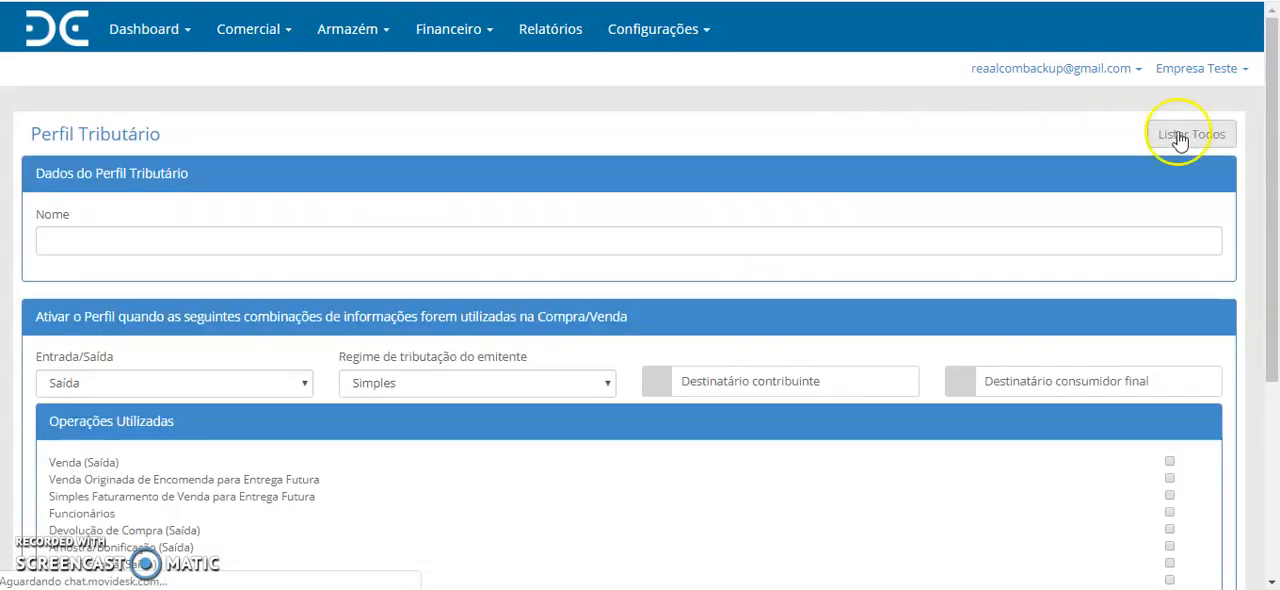
pyautogui.click(208, 240)
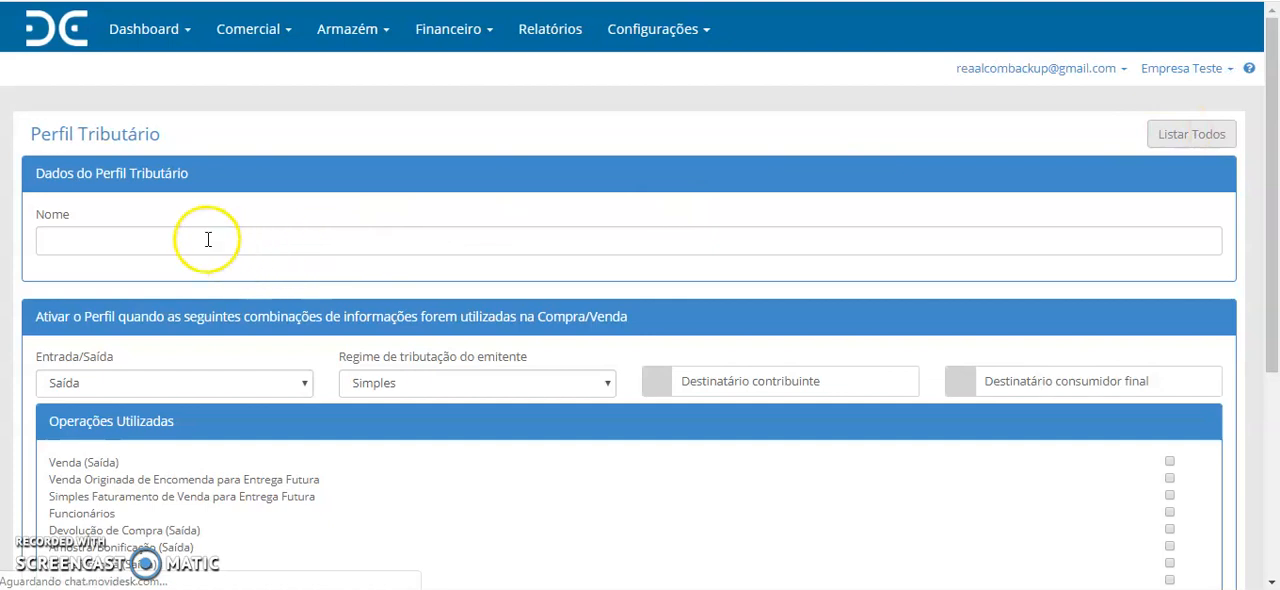
pyautogui.click(86, 240)
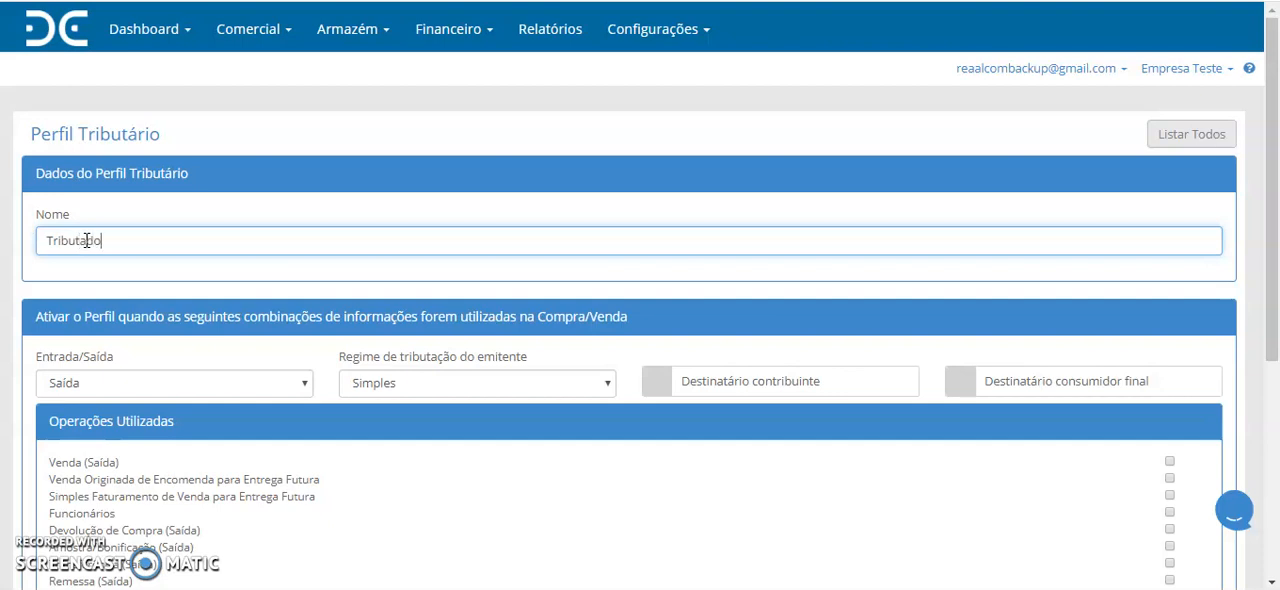
# - Set the profile's Entrada/Saída to Saída and the issuer's tax regime to Simples
pyautogui.scroll(-1, 400, 349)
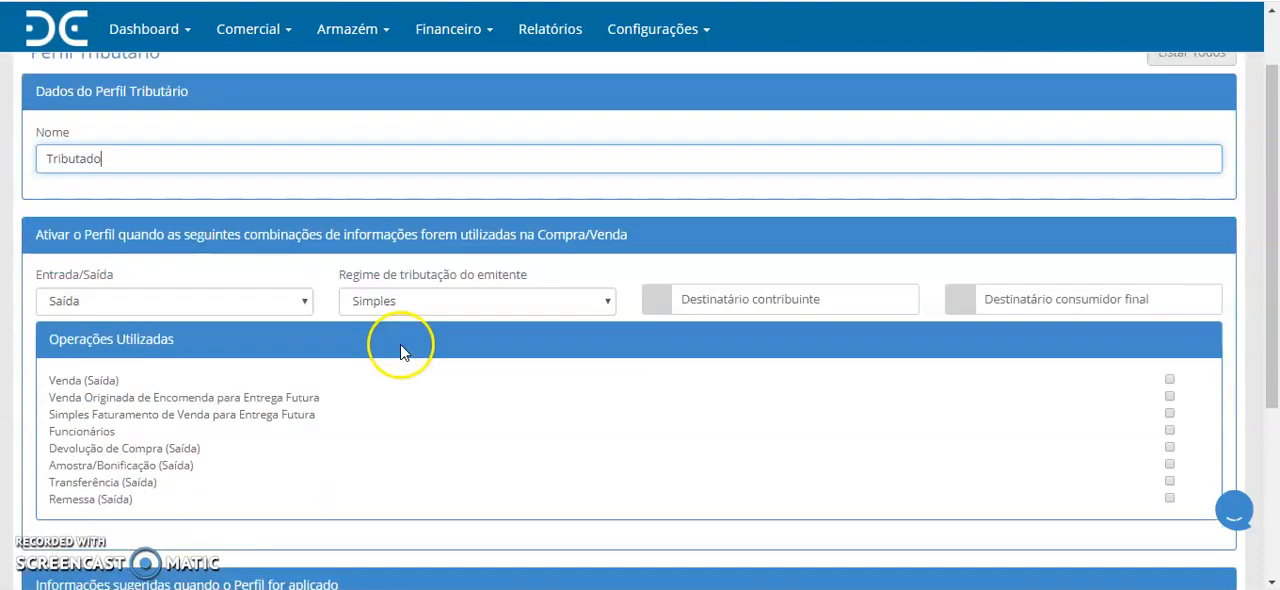
pyautogui.click(185, 292)
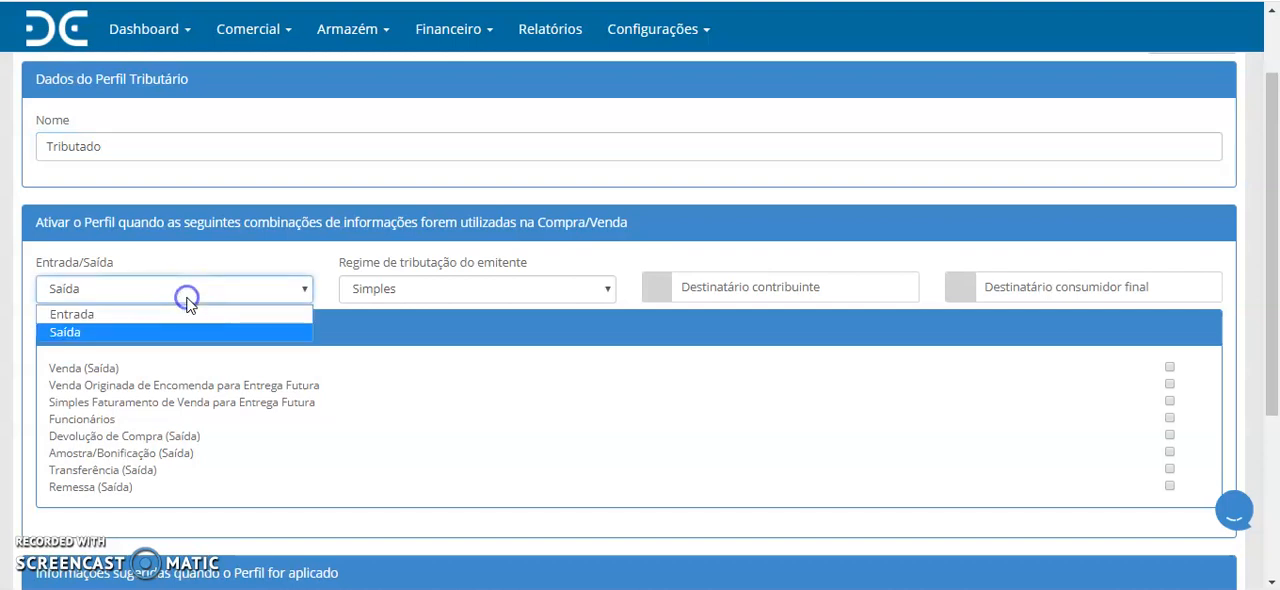
pyautogui.click(95, 335)
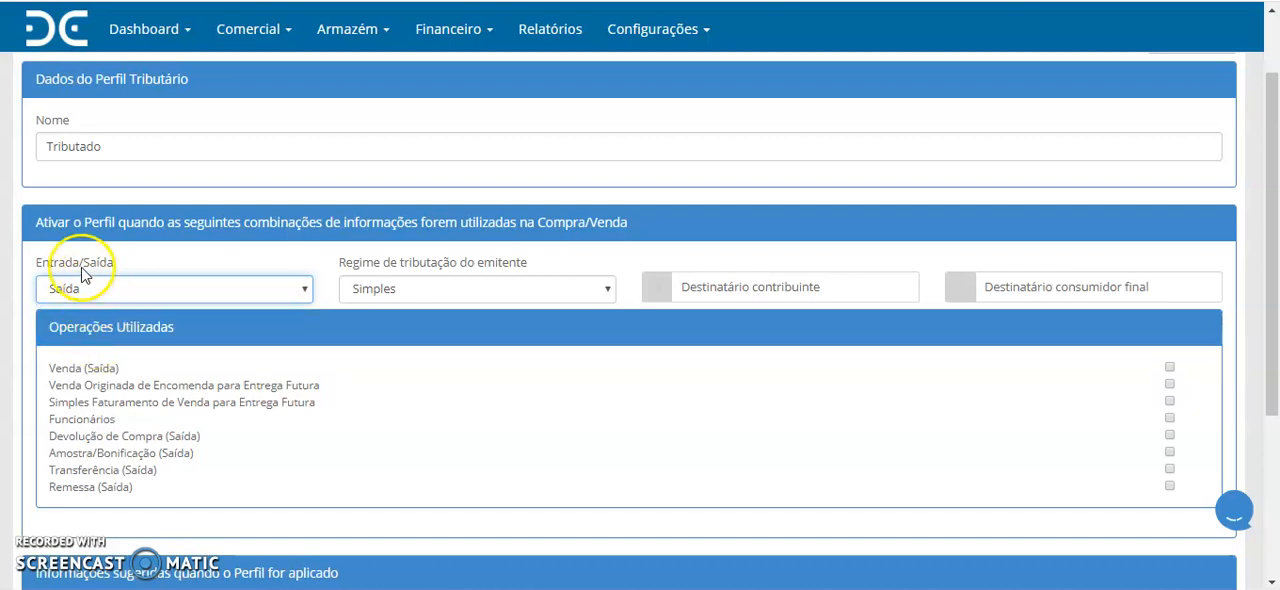
pyautogui.click(430, 292)
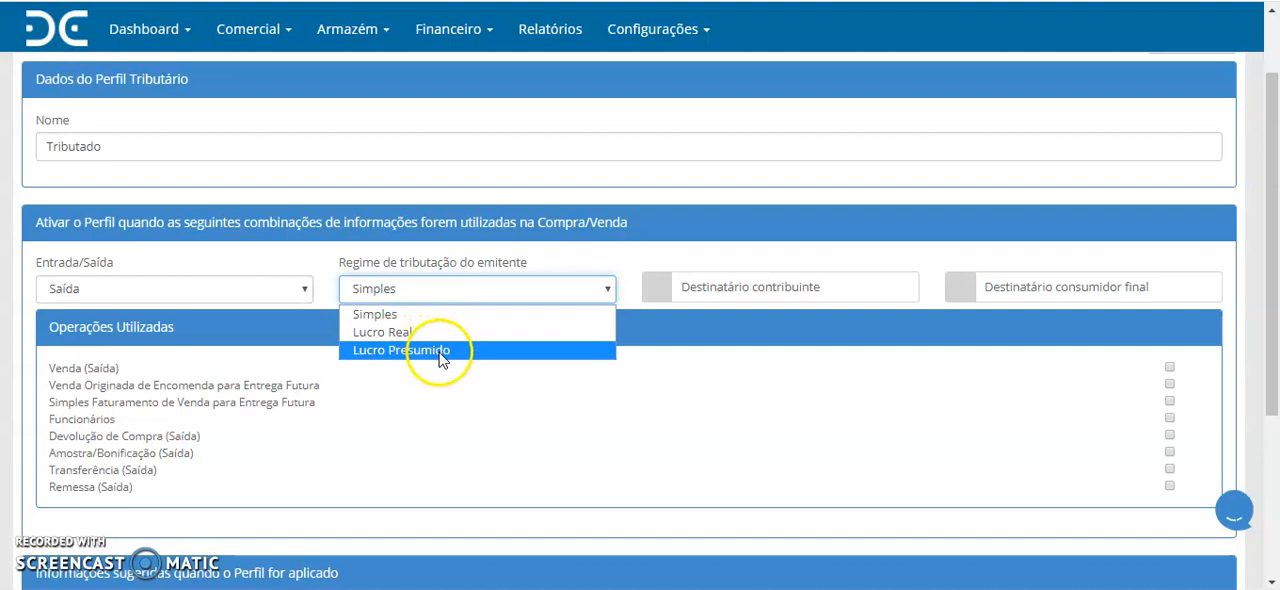
pyautogui.click(397, 316)
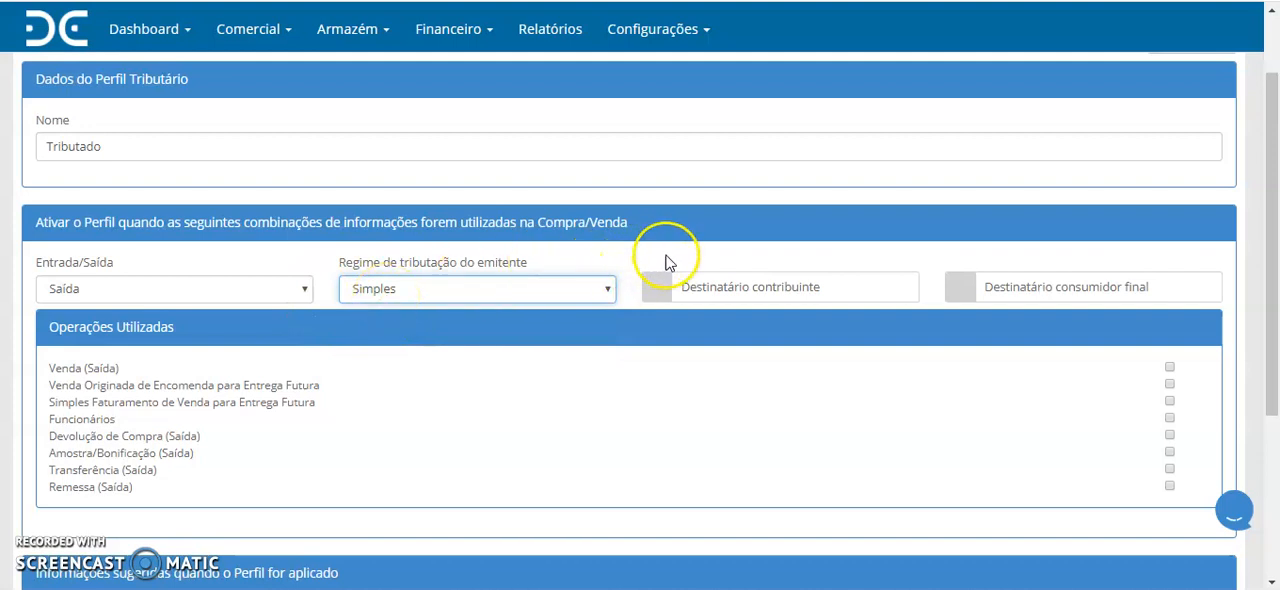
# - Enable Destinatário contribuinte for the profile and leave Destinatário consumidor final off
pyautogui.click(656, 287)
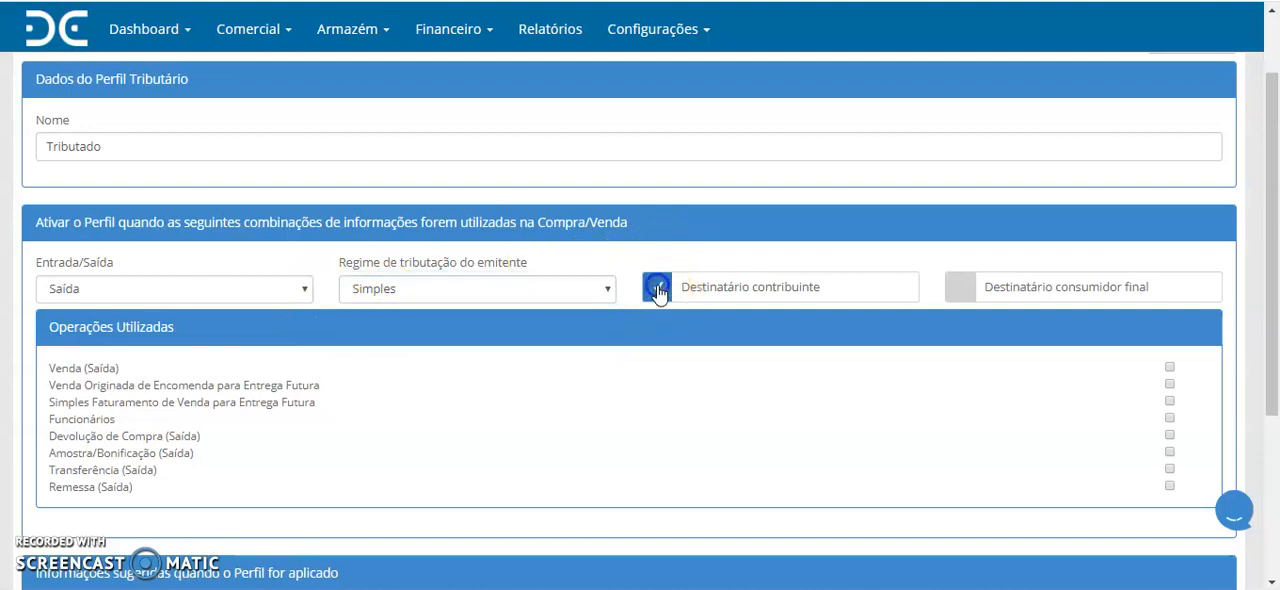
pyautogui.click(668, 295)
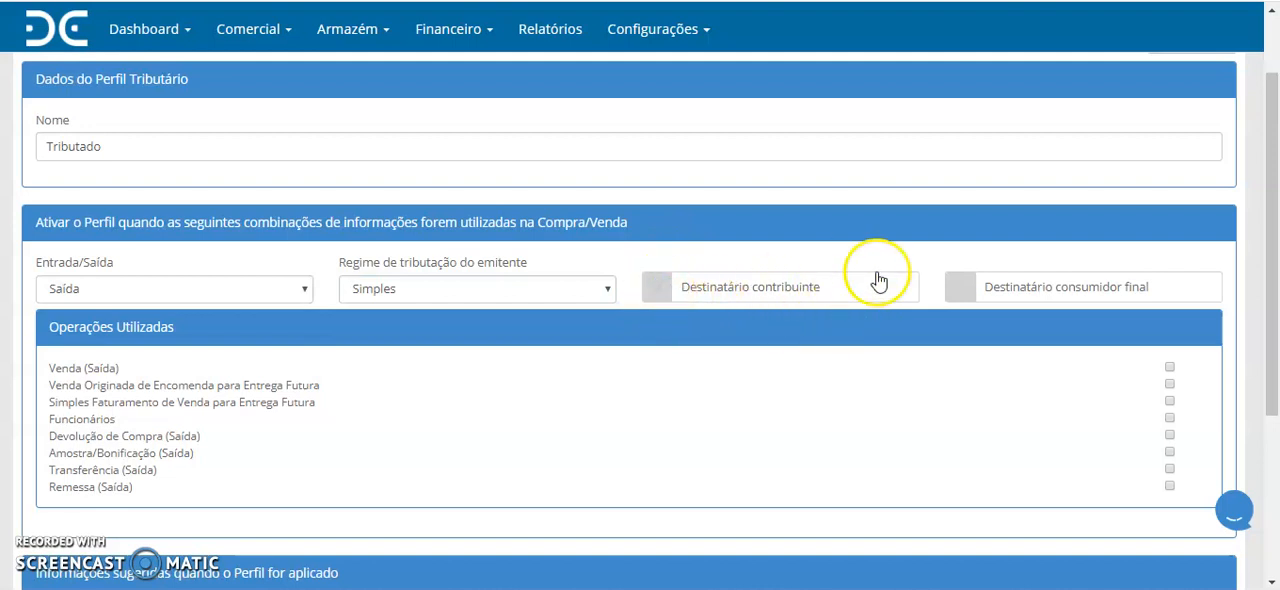
pyautogui.click(958, 289)
pyautogui.click(961, 292)
pyautogui.click(657, 287)
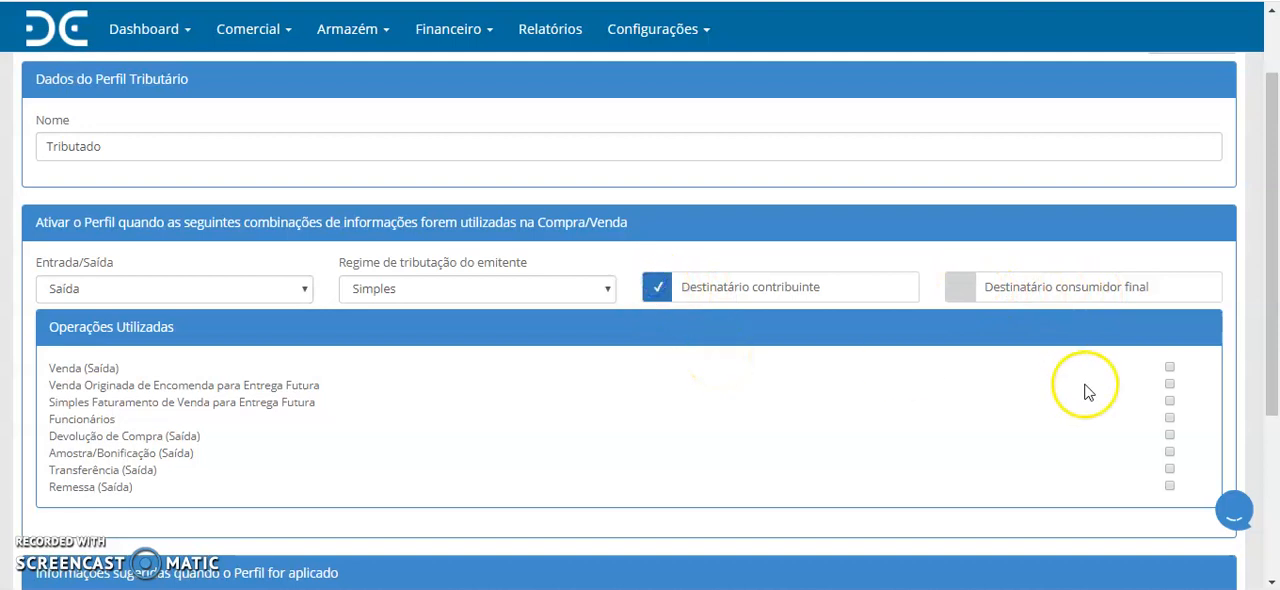
# - Include the operations Venda (Saída), Devolução de Compra (Saída) and Amostra/Bonificação (Saída) in the profile
pyautogui.scroll(-1, 1026, 412)
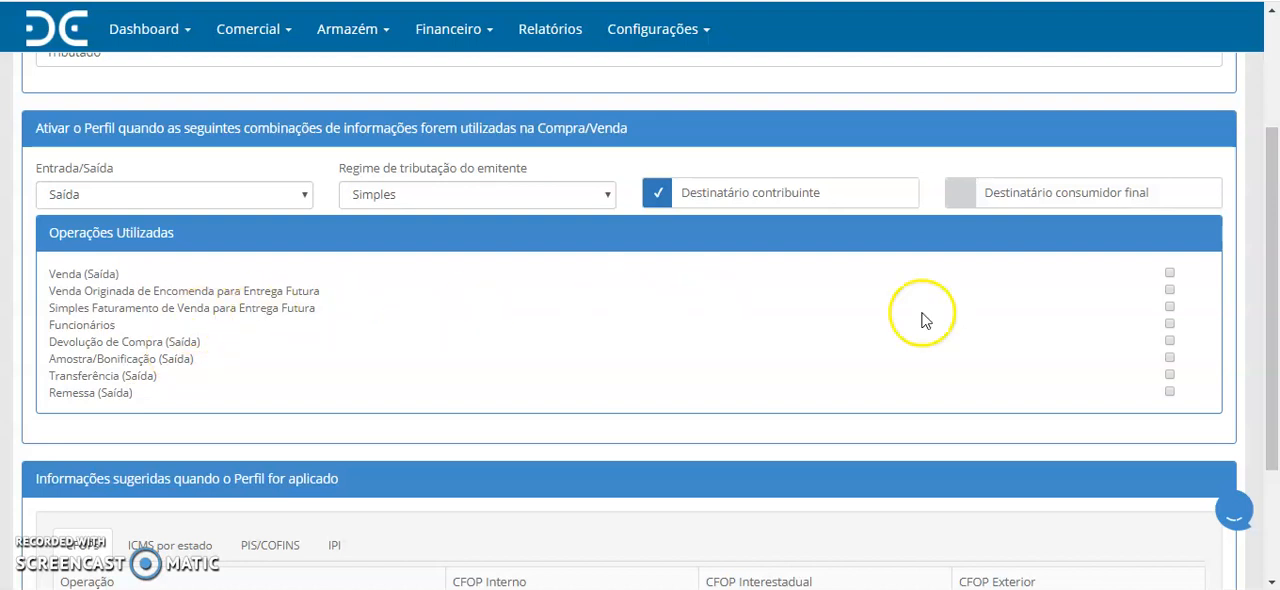
pyautogui.click(1169, 274)
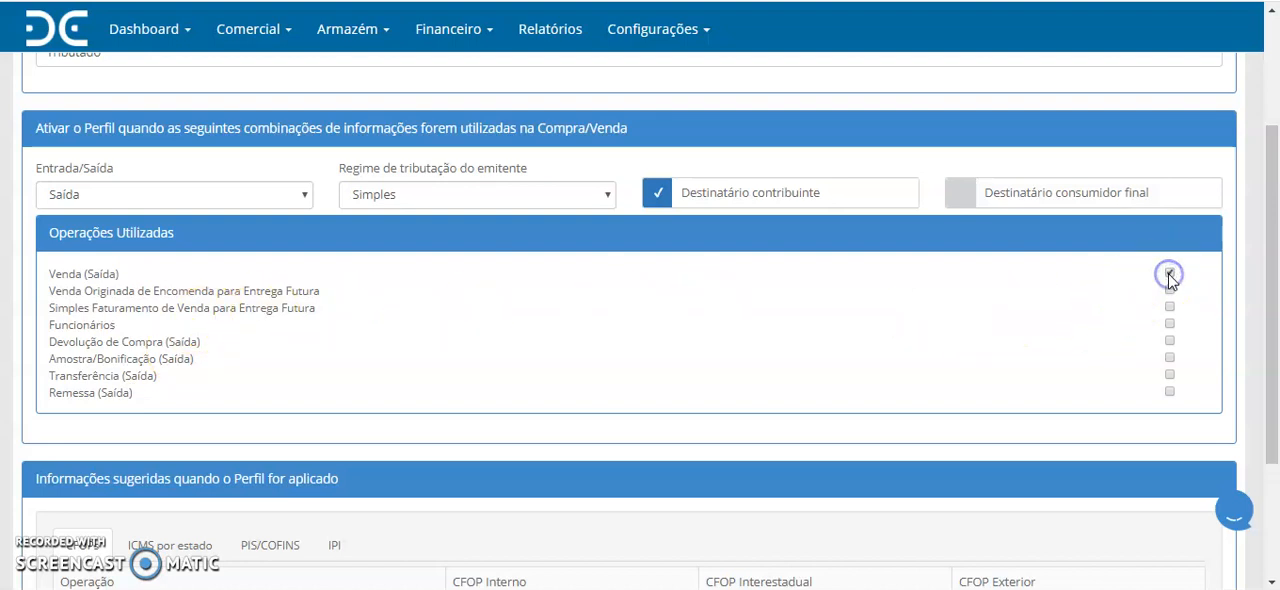
pyautogui.click(1169, 341)
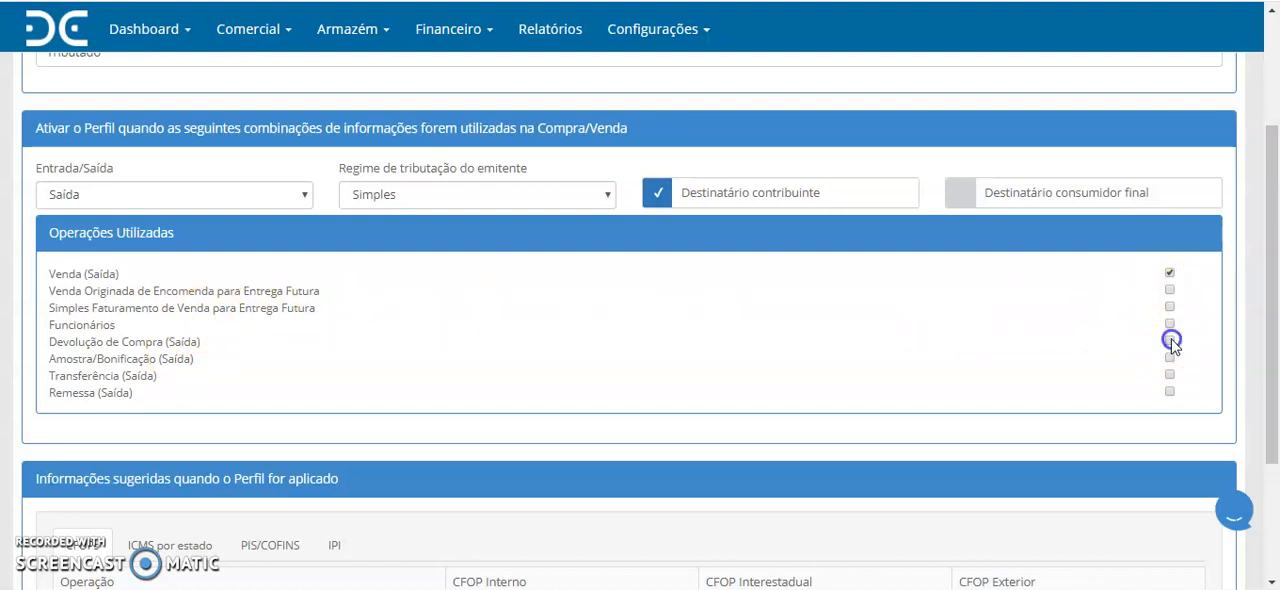
pyautogui.click(1173, 358)
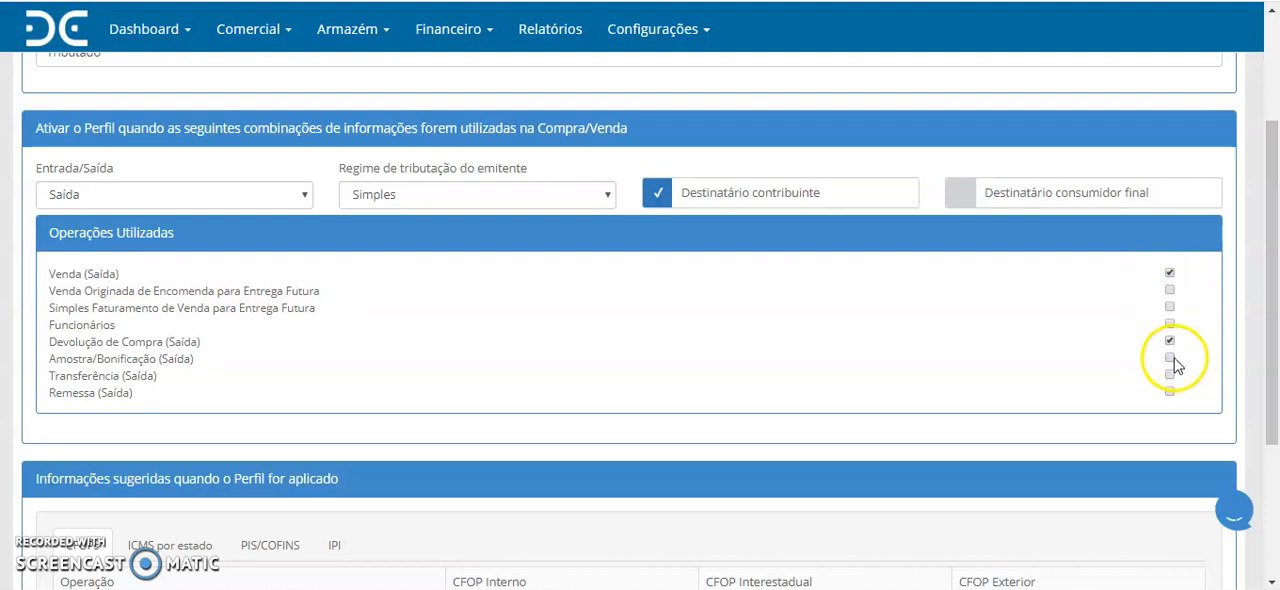
pyautogui.click(1173, 359)
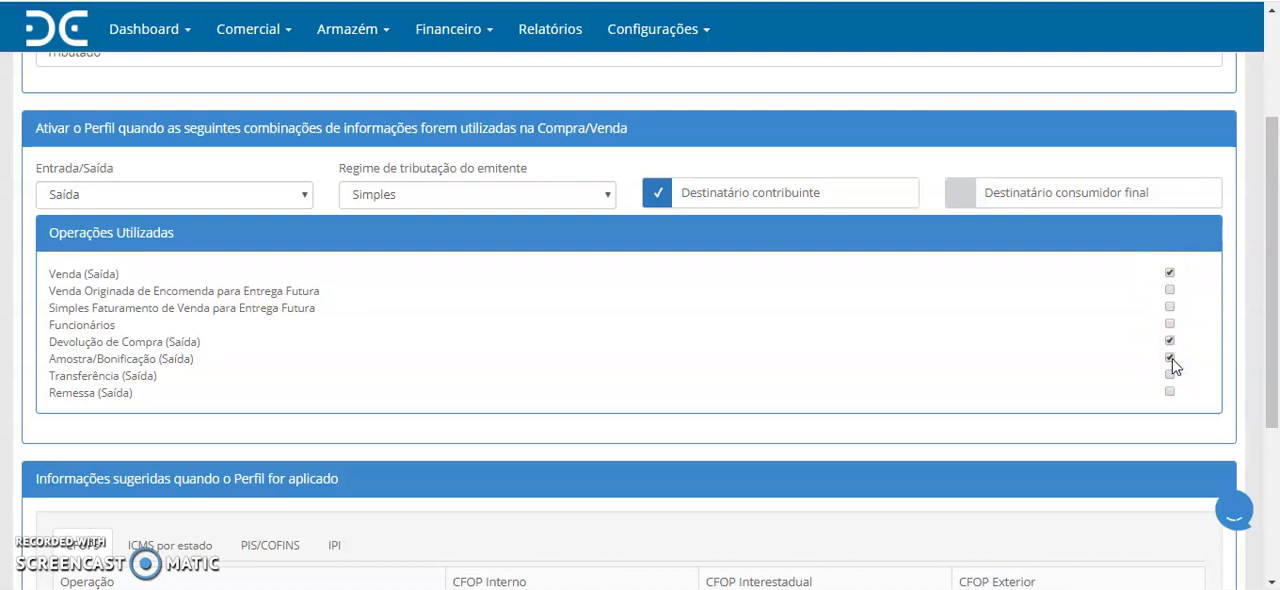
# - For the Venda (Saída) operation, set CFOP Interno to 5102 and CFOP Interestadual to 6102
pyautogui.scroll(-3, 821, 366)
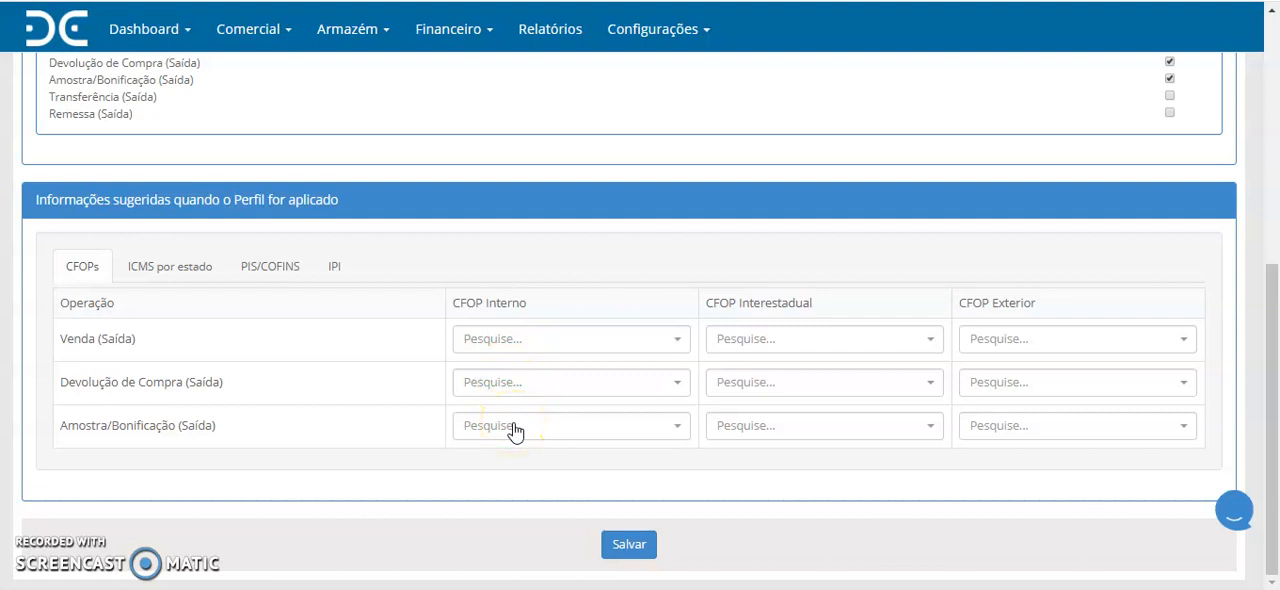
pyautogui.moveTo(487, 302); pyautogui.dragTo(815, 311)
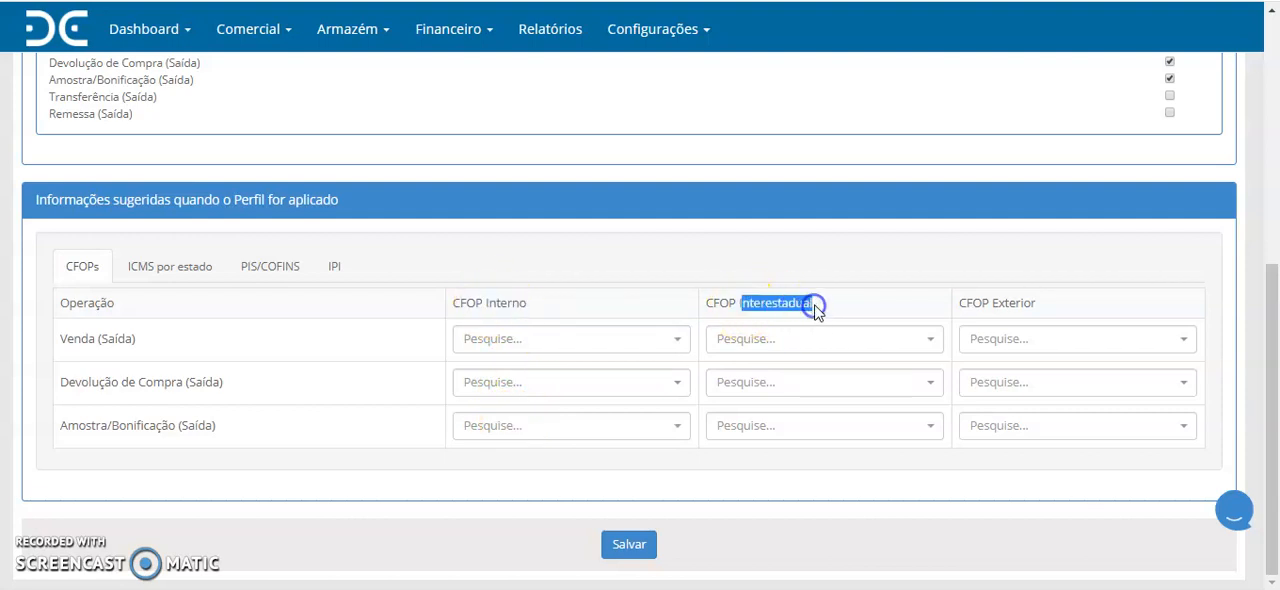
pyautogui.click(527, 340)
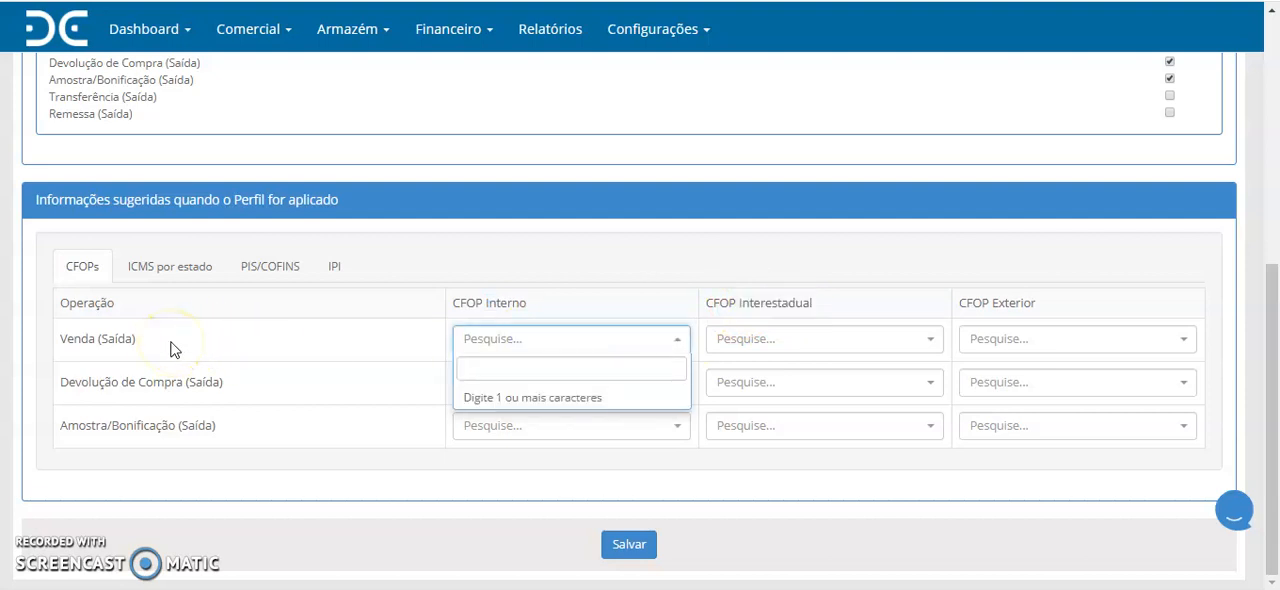
pyautogui.write('5102')
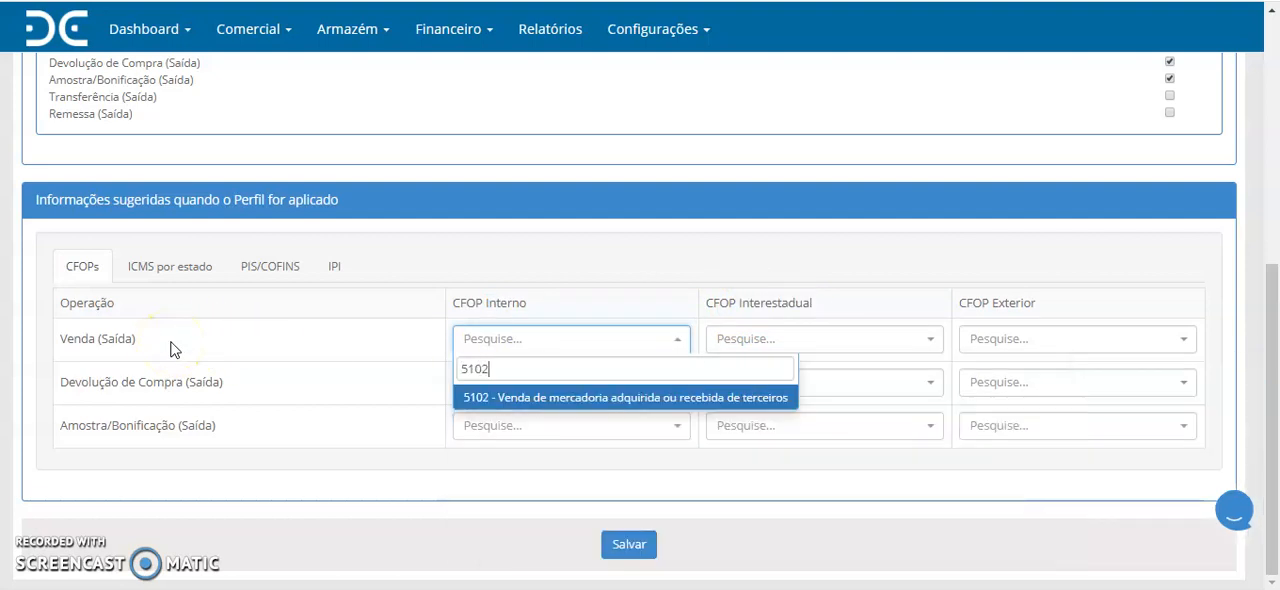
pyautogui.click(480, 399)
pyautogui.click(728, 337)
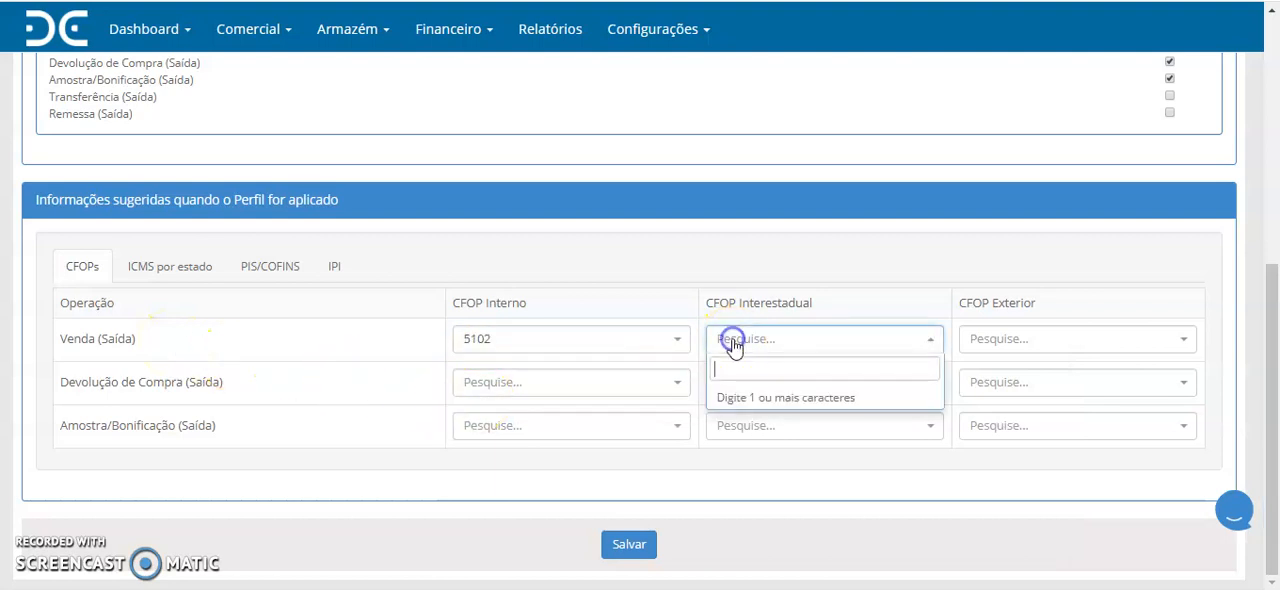
pyautogui.write('6102')
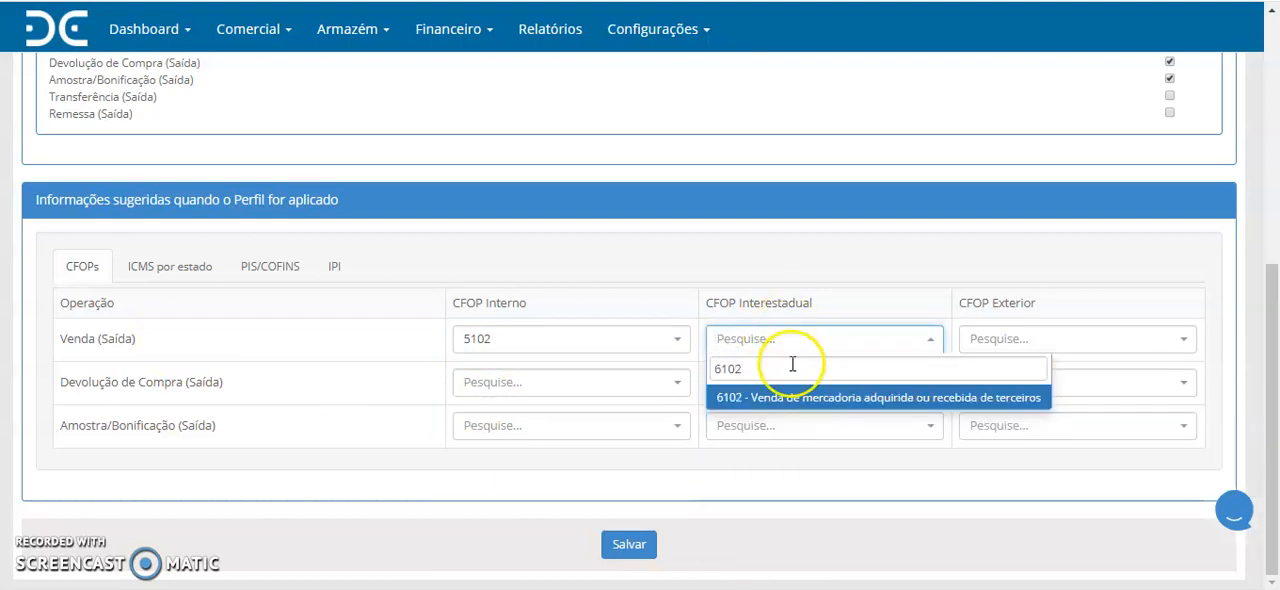
pyautogui.click(750, 392)
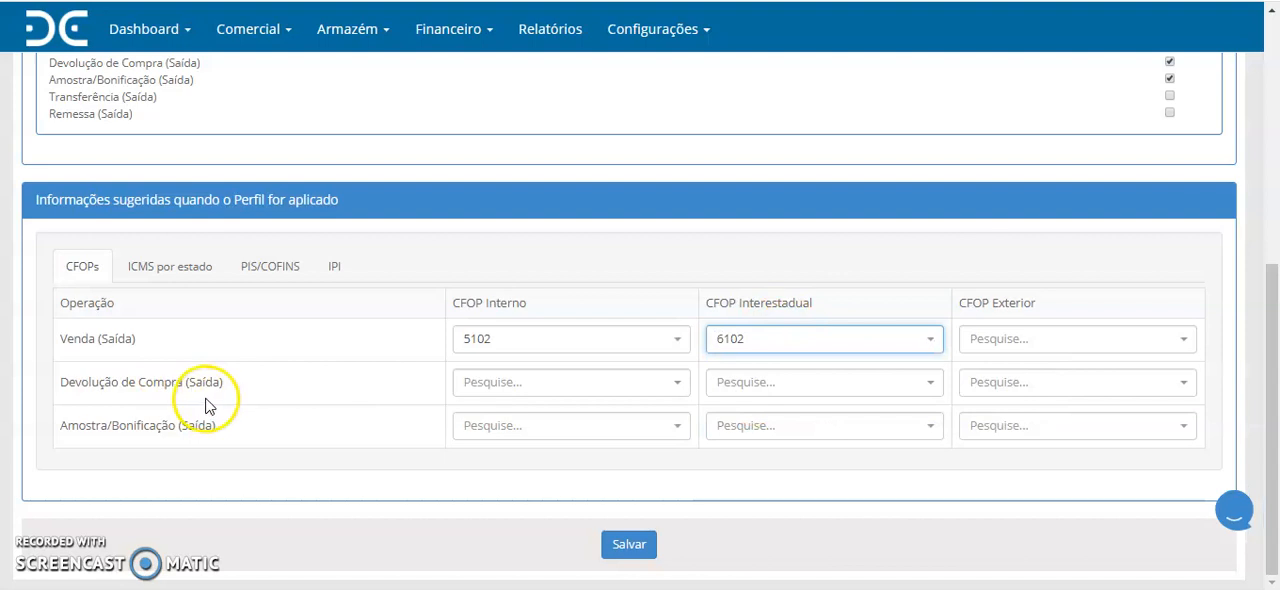
# - For the Devolução de Compra (Saída) operation, set CFOP Interno to 5202 and CFOP Interestadual to 6202
pyautogui.click(479, 391)
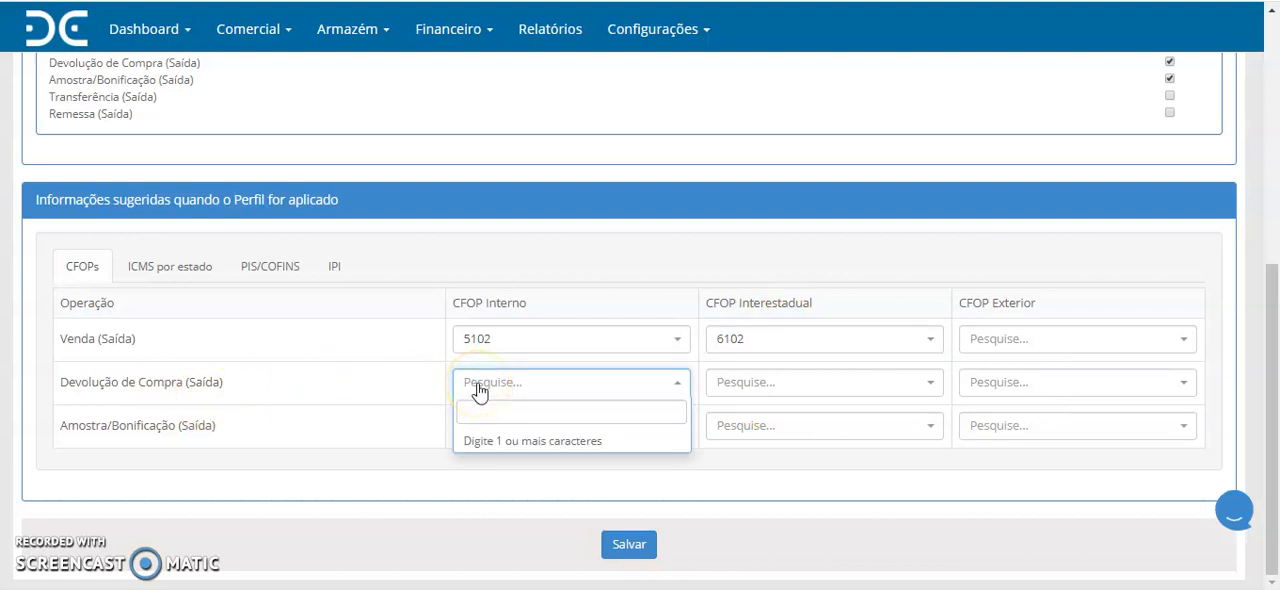
pyautogui.write('5202')
pyautogui.press('Return')
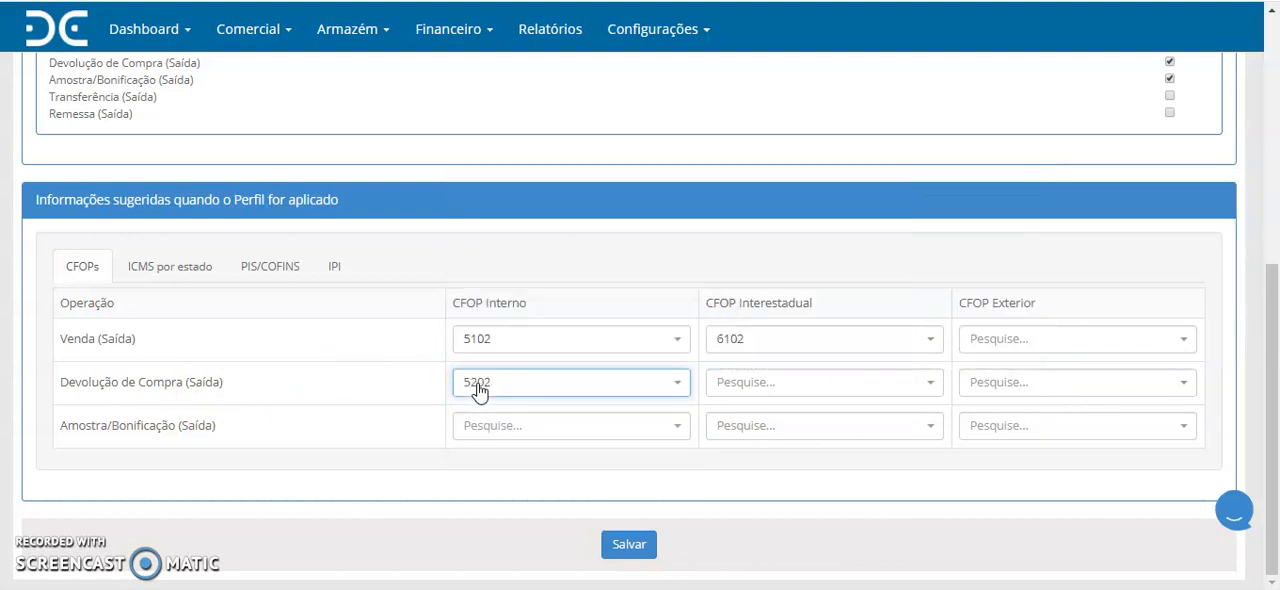
pyautogui.click(727, 392)
pyautogui.write('6202')
pyautogui.press('Return')
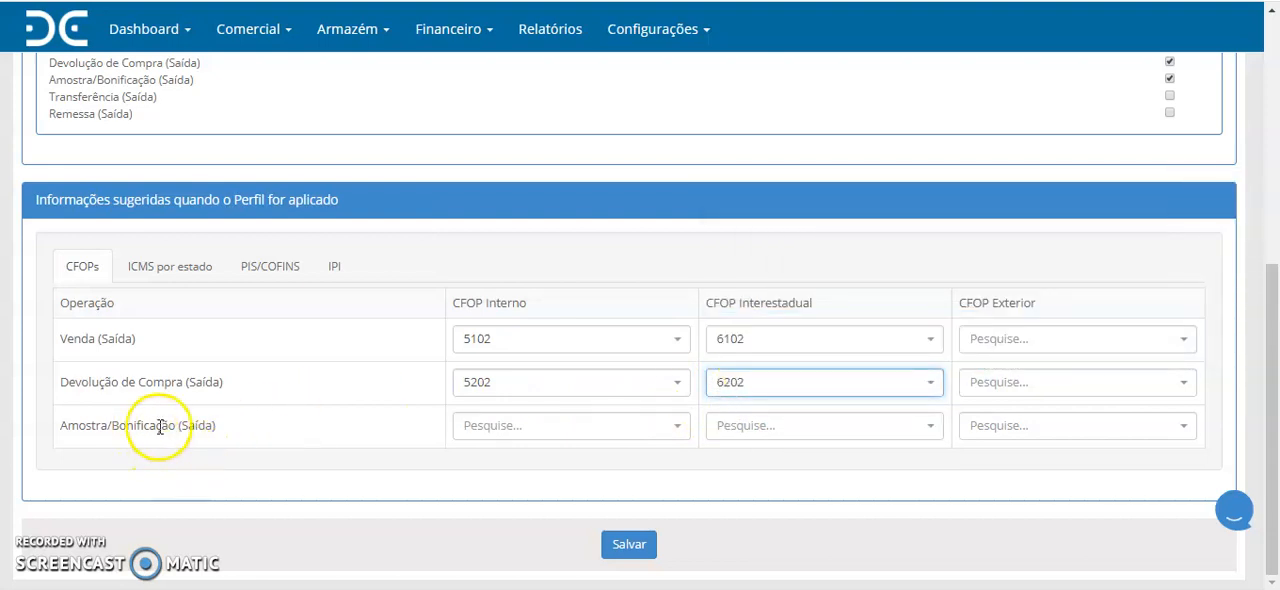
# - For the Amostra/Bonificação (Saída) operation, set CFOP Interno to 5910 and CFOP Interestadual to 6910
pyautogui.click(471, 430)
pyautogui.write('5910')
pyautogui.click(474, 397)
pyautogui.click(731, 428)
pyautogui.write('6910')
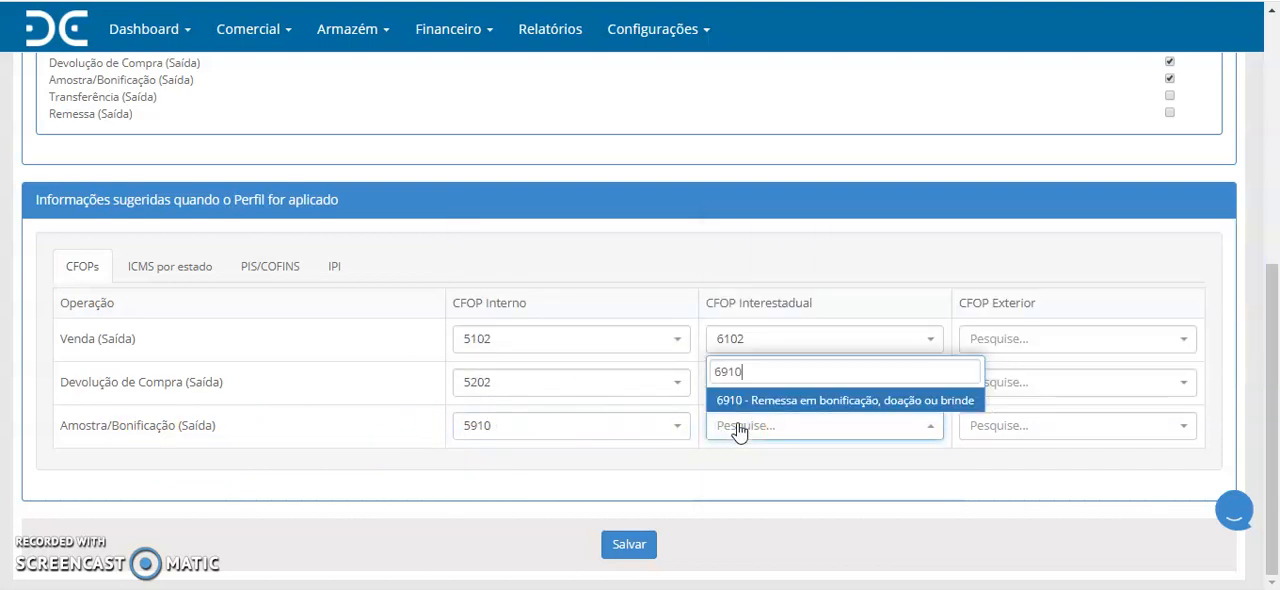
pyautogui.click(760, 401)
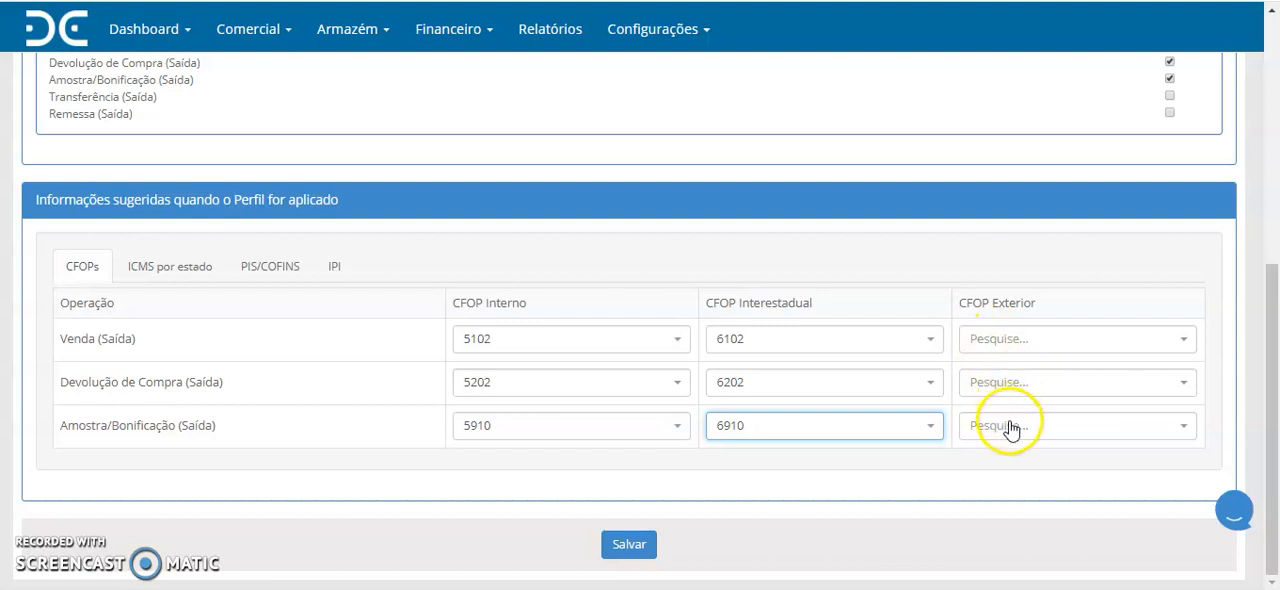
# - In the ICMS settings by state, set the merchandise origin for PR to 0 - Nacional, exceto as indicadas nos códigos 3, 4, 5 e 8
pyautogui.click(167, 270)
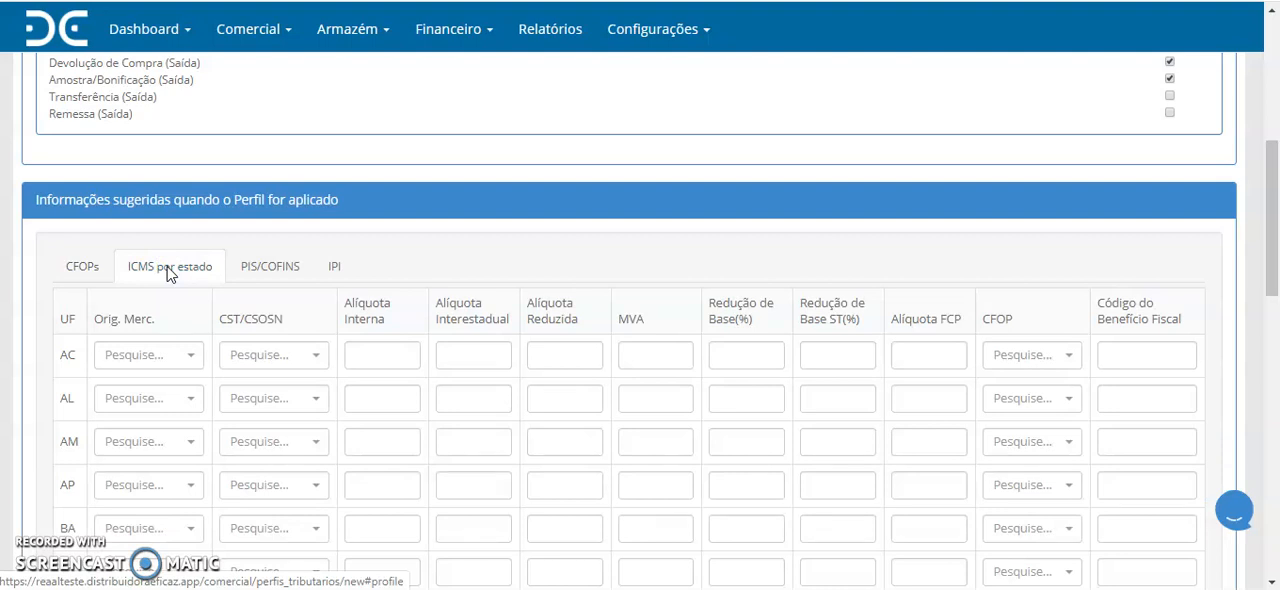
pyautogui.scroll(-2, 191, 411)
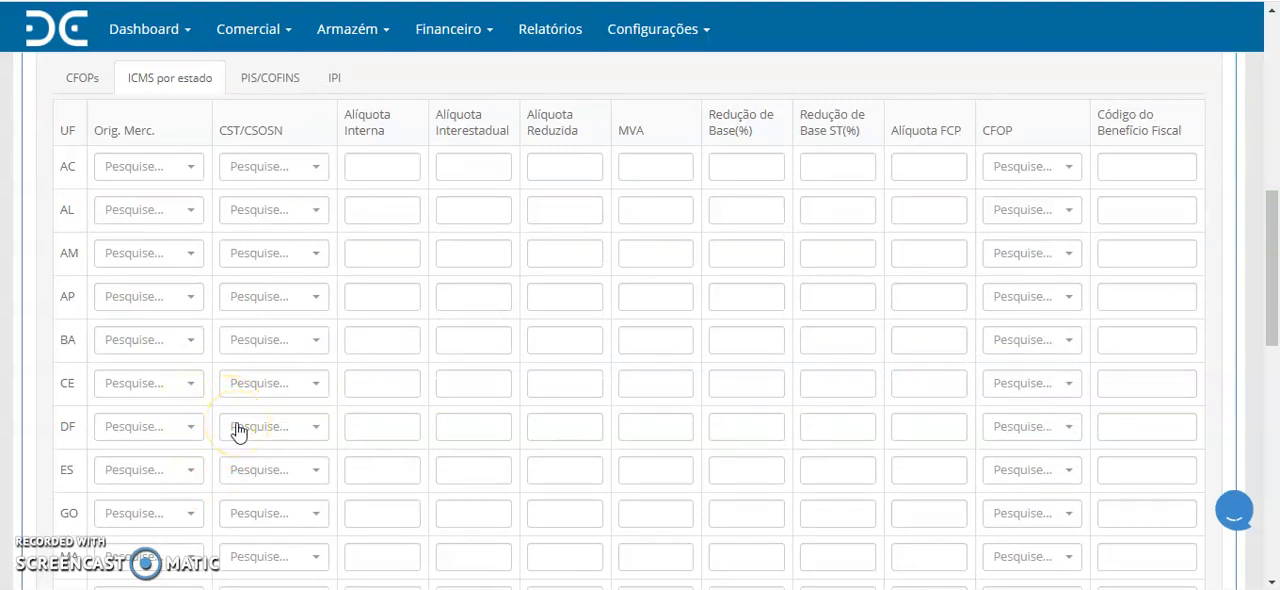
pyautogui.scroll(-3, 237, 432)
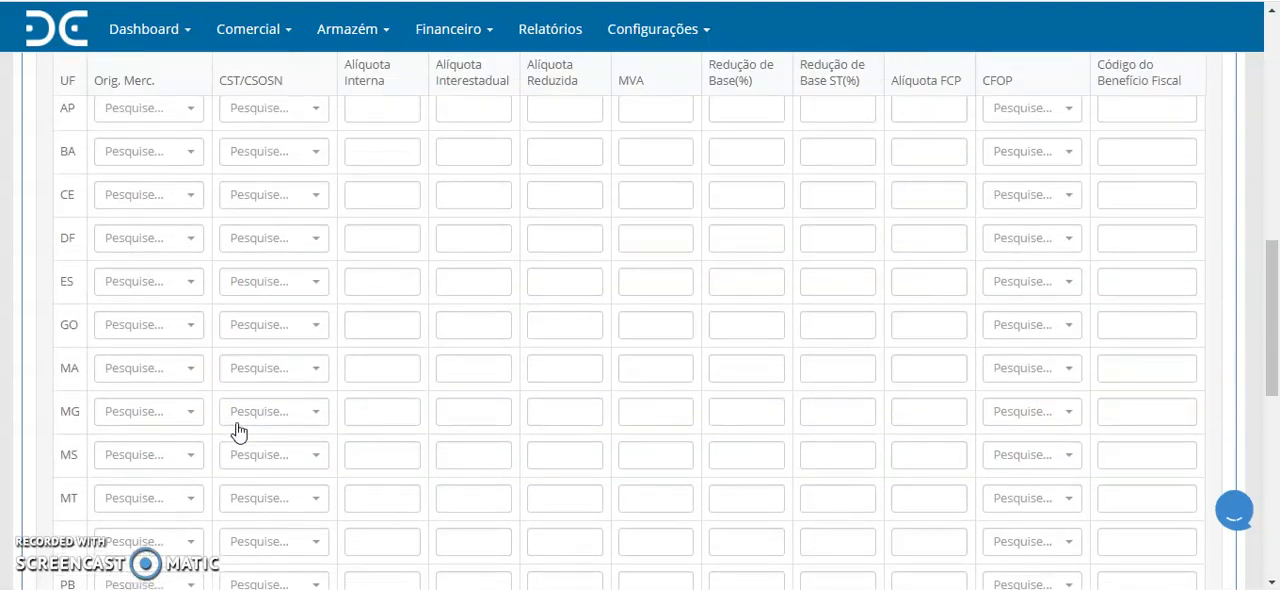
pyautogui.scroll(-5, 237, 430)
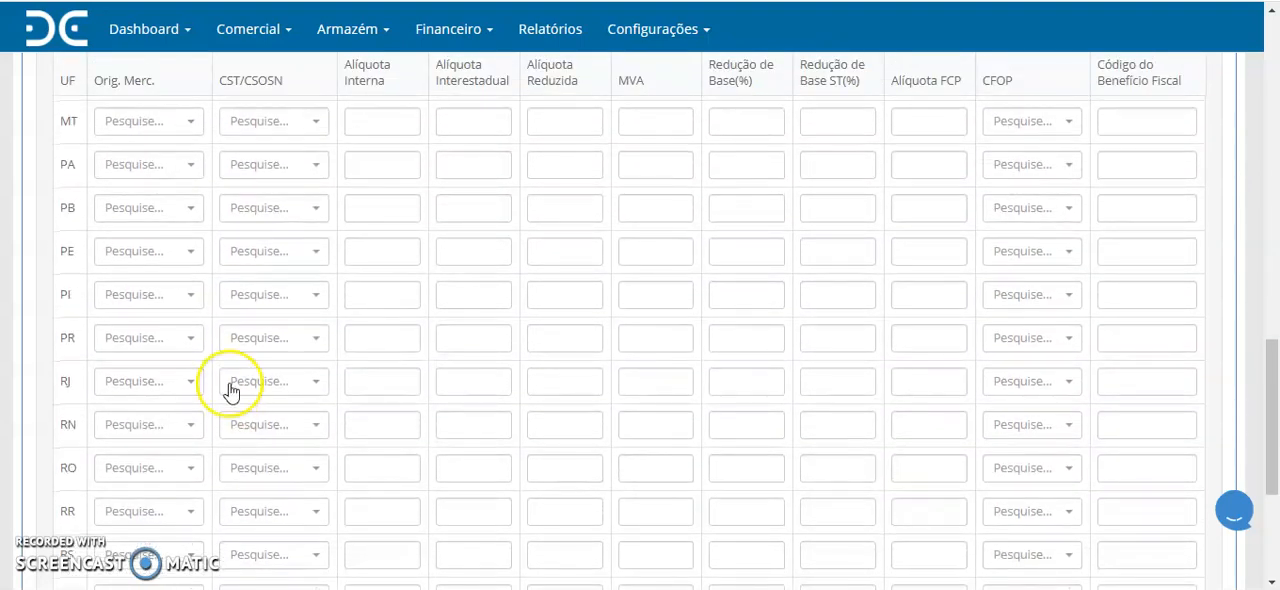
pyautogui.scroll(-1, 230, 392)
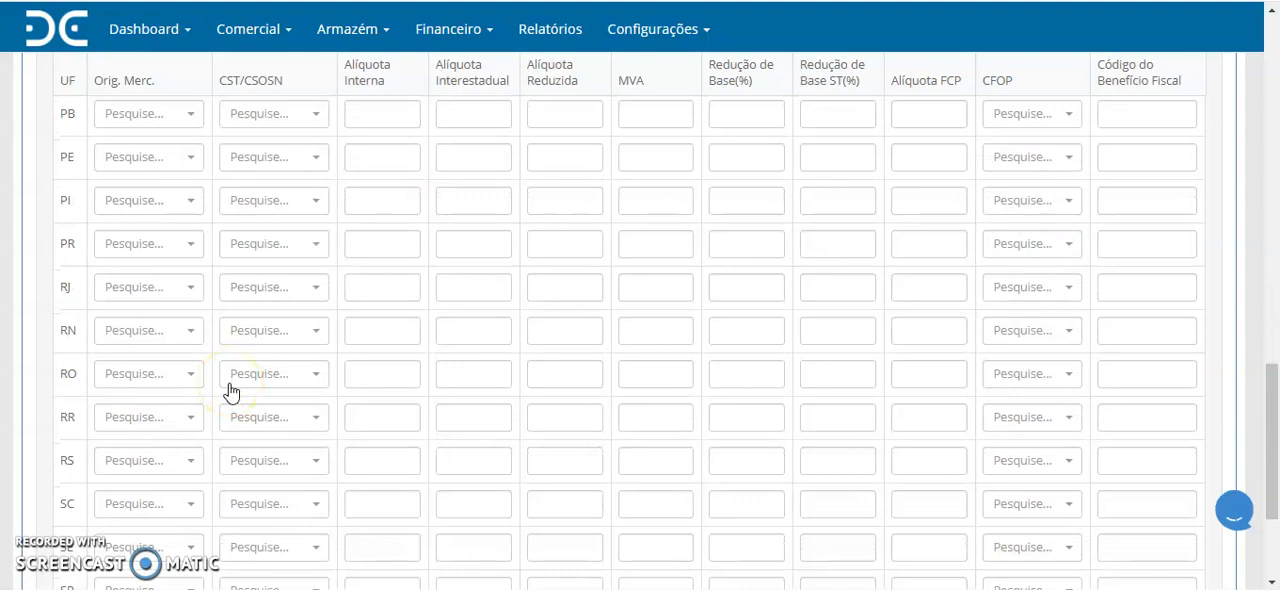
pyautogui.scroll(-1, 200, 309)
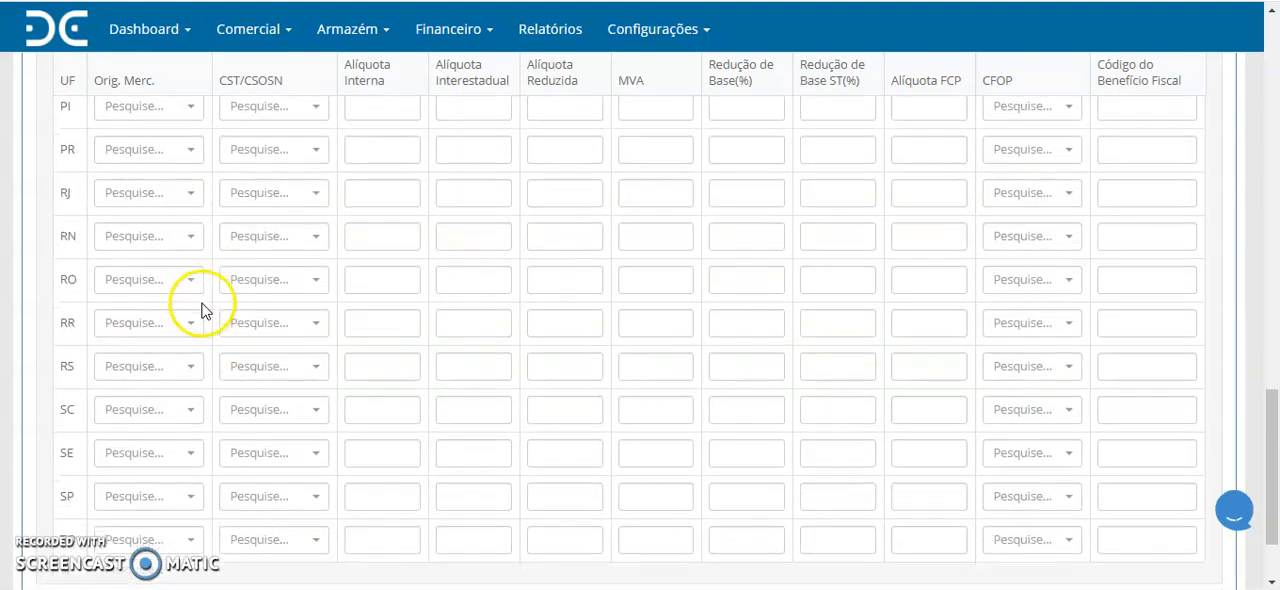
pyautogui.click(183, 152)
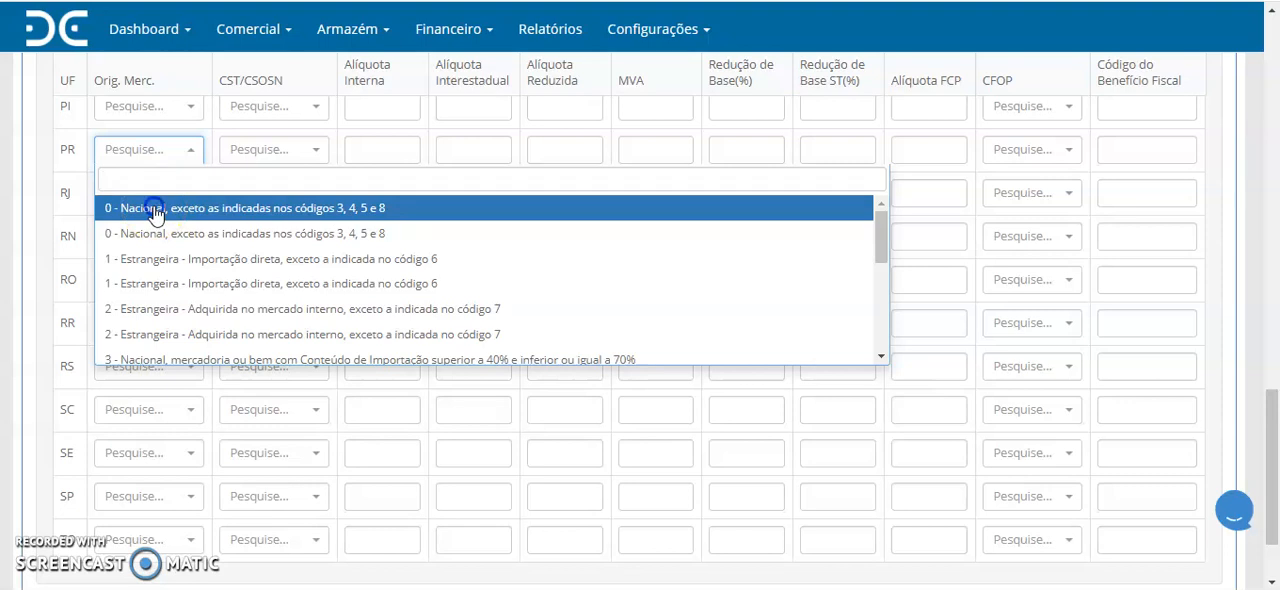
pyautogui.click(154, 211)
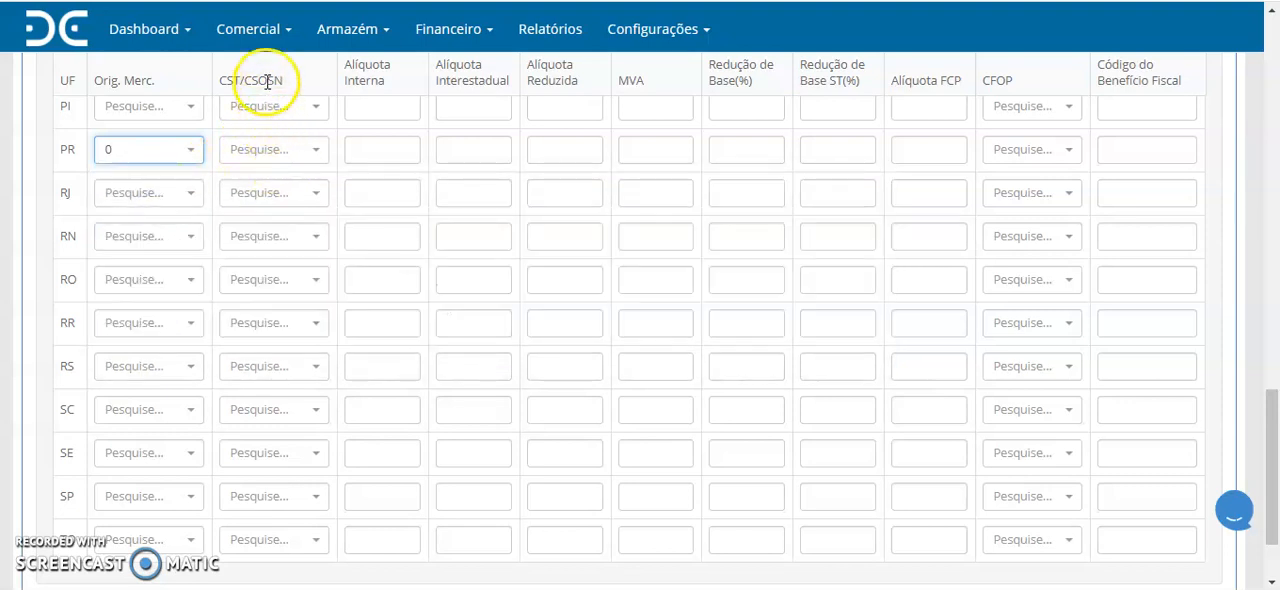
# - For PR, set the CST/CSOSN to 102 - Simples nacional sem permissão de crédito and the Alíquota Interna to 0,00 %
pyautogui.click(291, 155)
pyautogui.write('102')
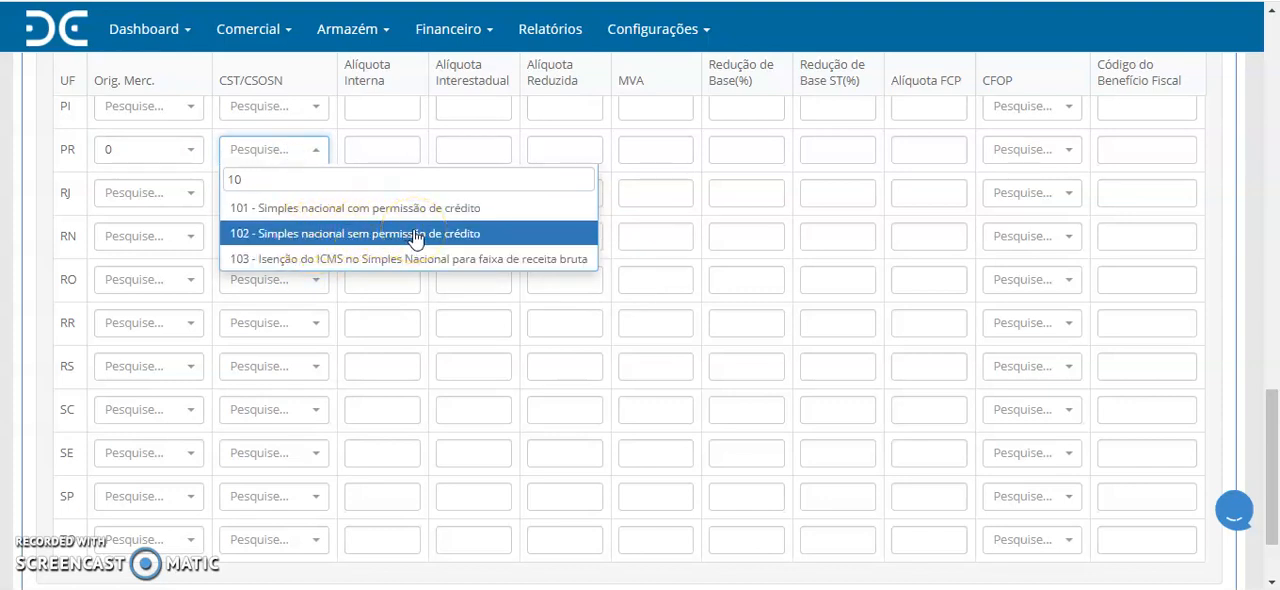
pyautogui.click(322, 236)
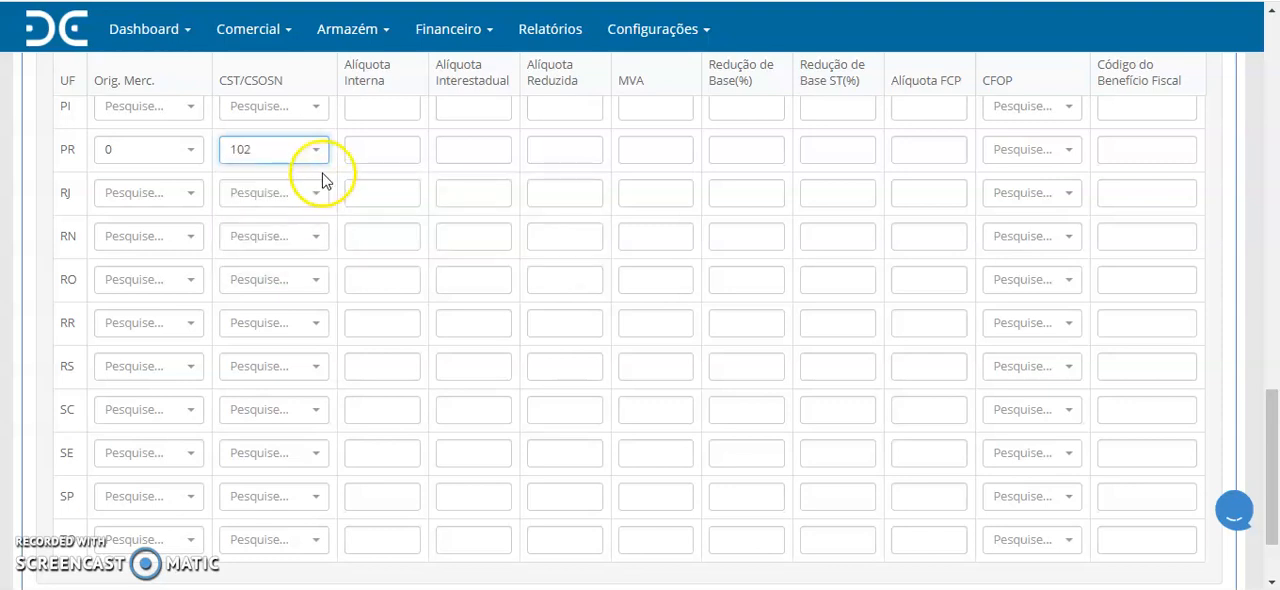
pyautogui.click(372, 150)
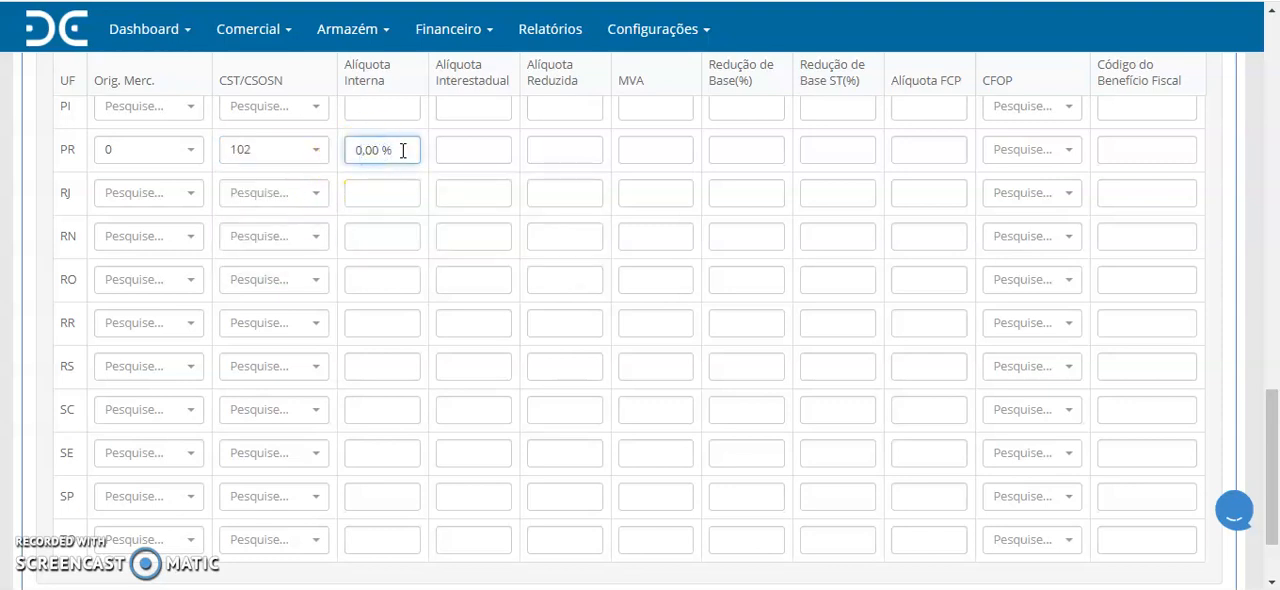
pyautogui.moveTo(392, 150); pyautogui.dragTo(349, 150)
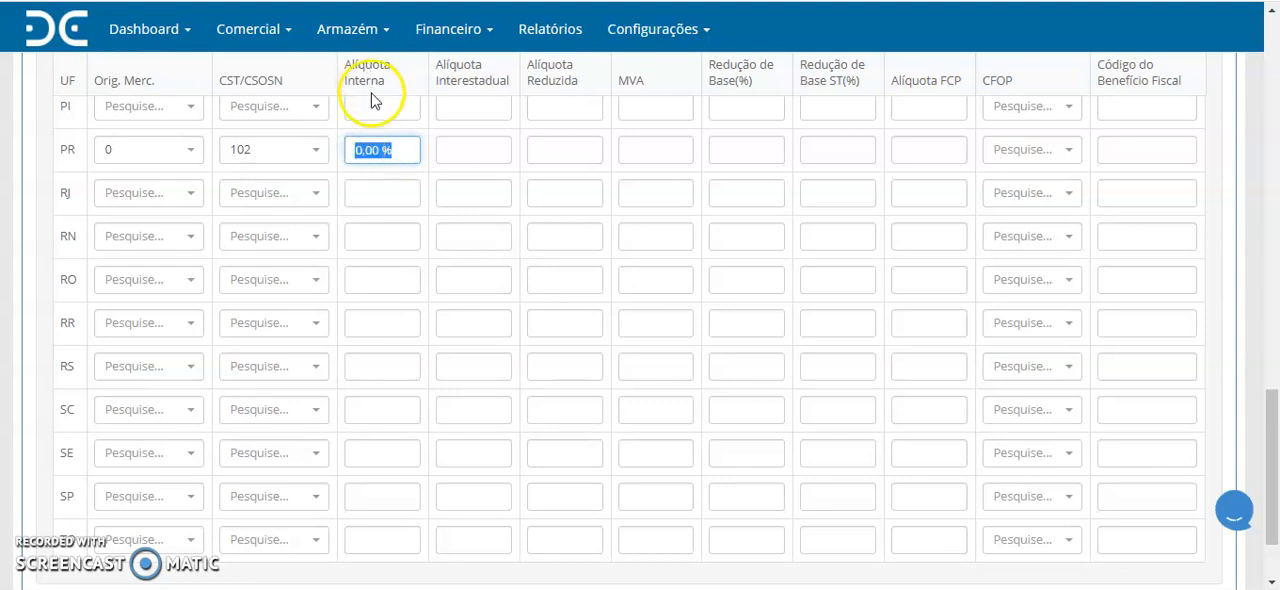
pyautogui.click(394, 150)
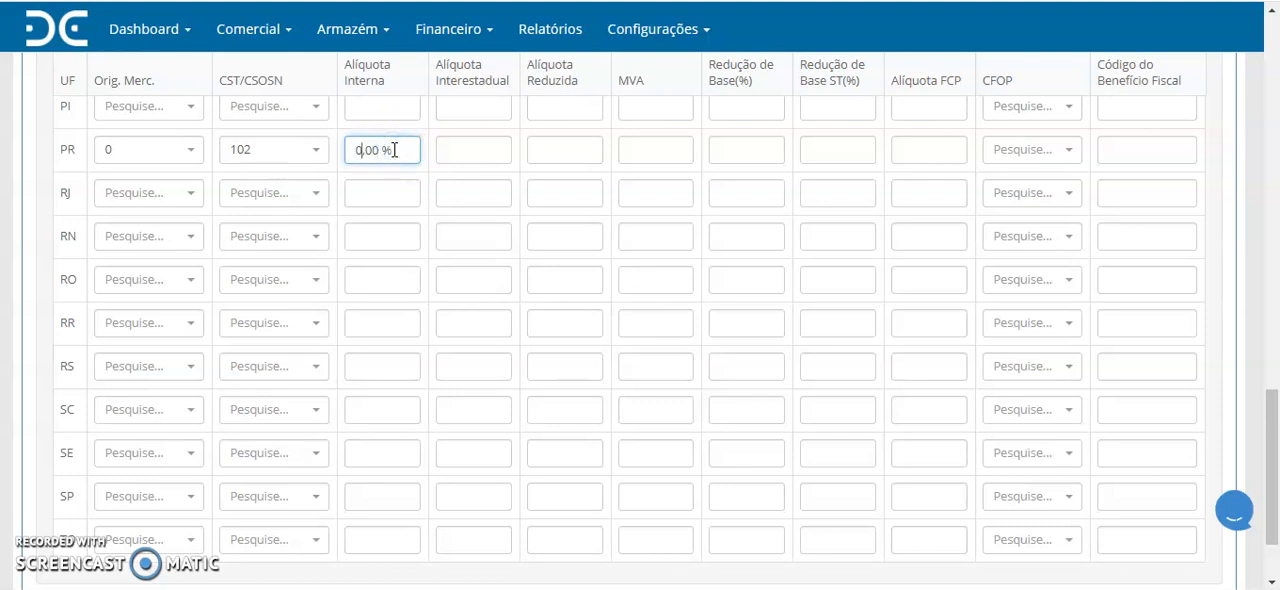
# - For RS, set the merchandise origin to 0 - Nacional and the CST/CSOSN to 102 - Simples nacional sem permissão de crédito
pyautogui.click(187, 370)
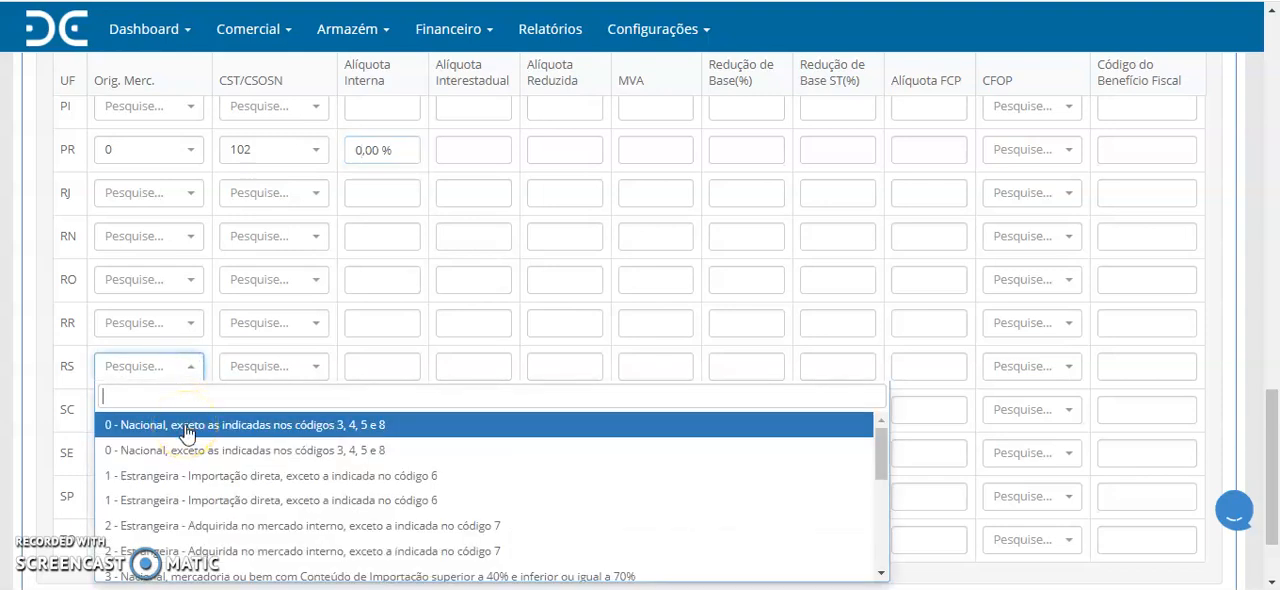
pyautogui.click(185, 428)
pyautogui.click(293, 368)
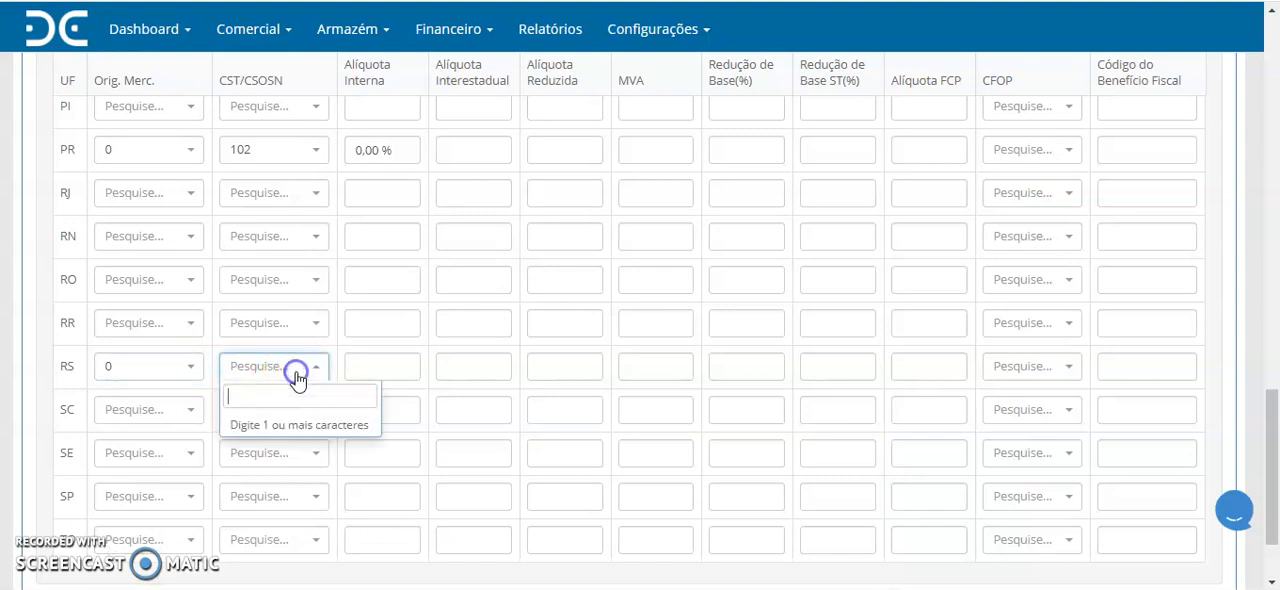
pyautogui.write('102')
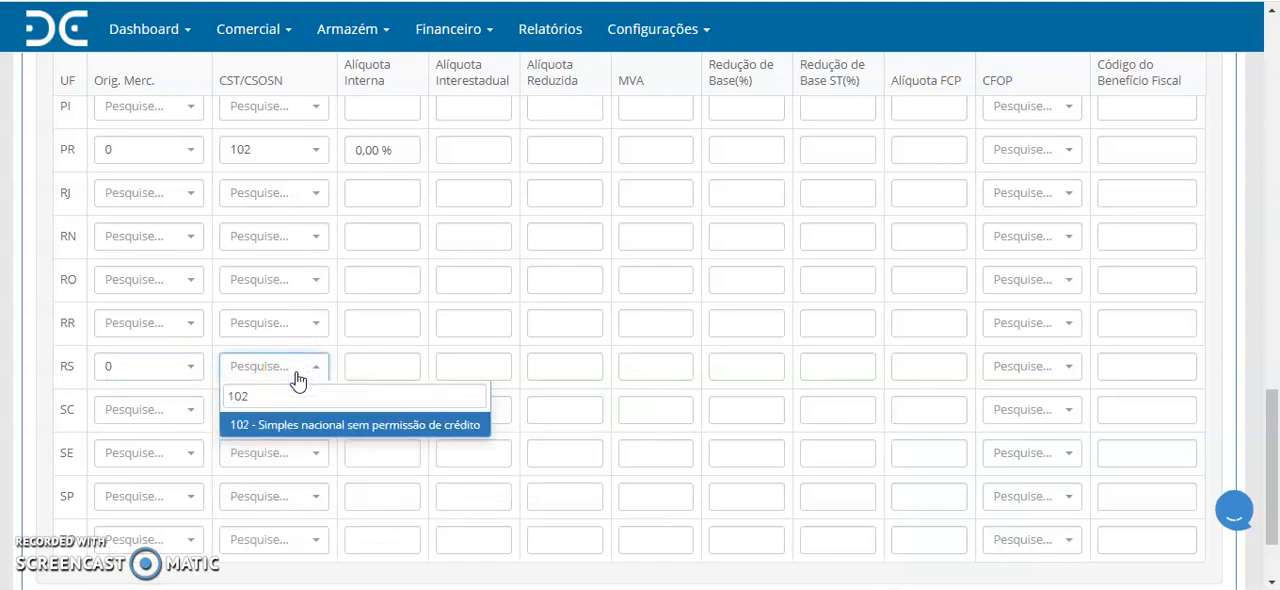
pyautogui.click(292, 427)
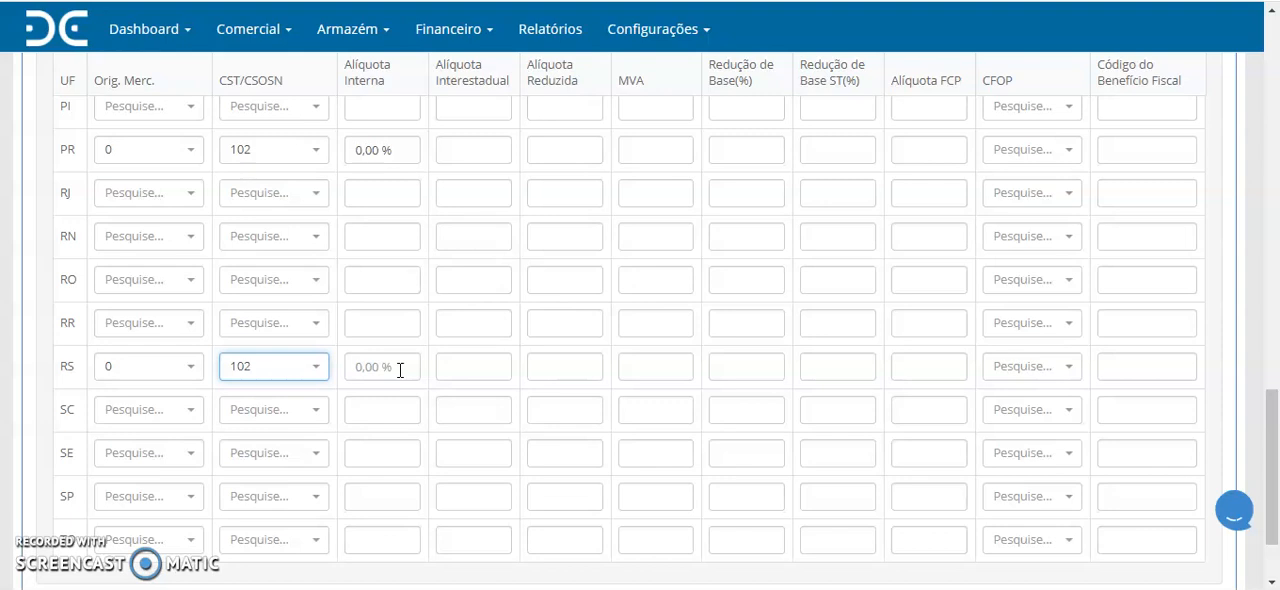
# - Set the RS Alíquota Interna to 18,00 % and Alíquota Interestadual to 12,00 %
pyautogui.moveTo(396, 369); pyautogui.dragTo(359, 376)
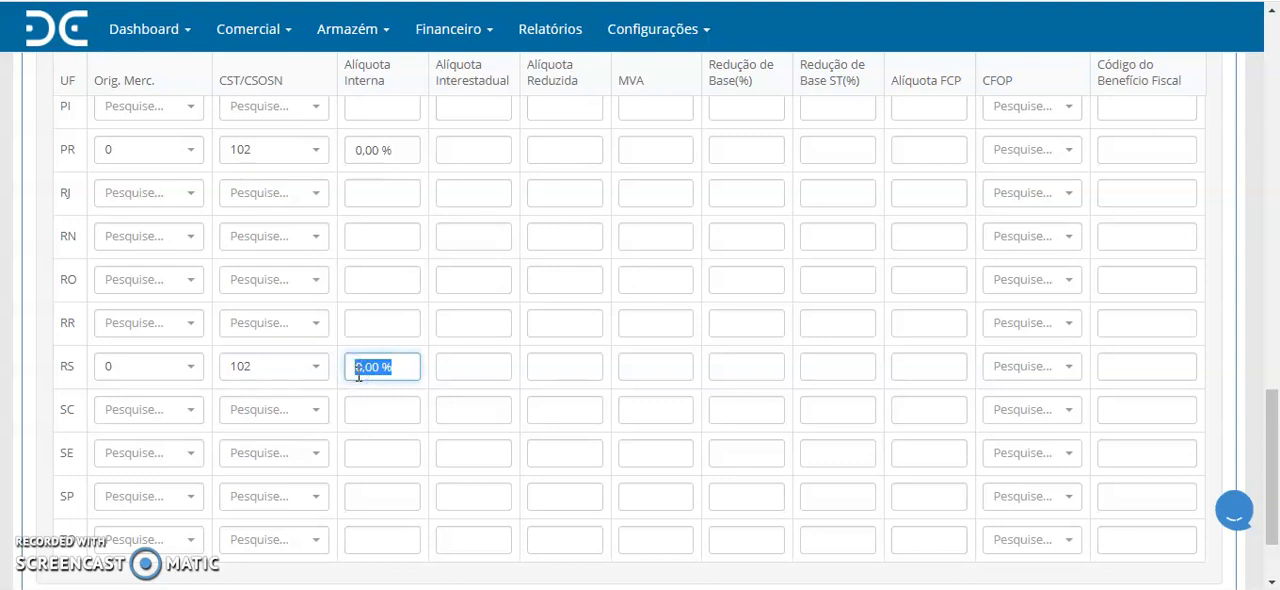
pyautogui.write('18')
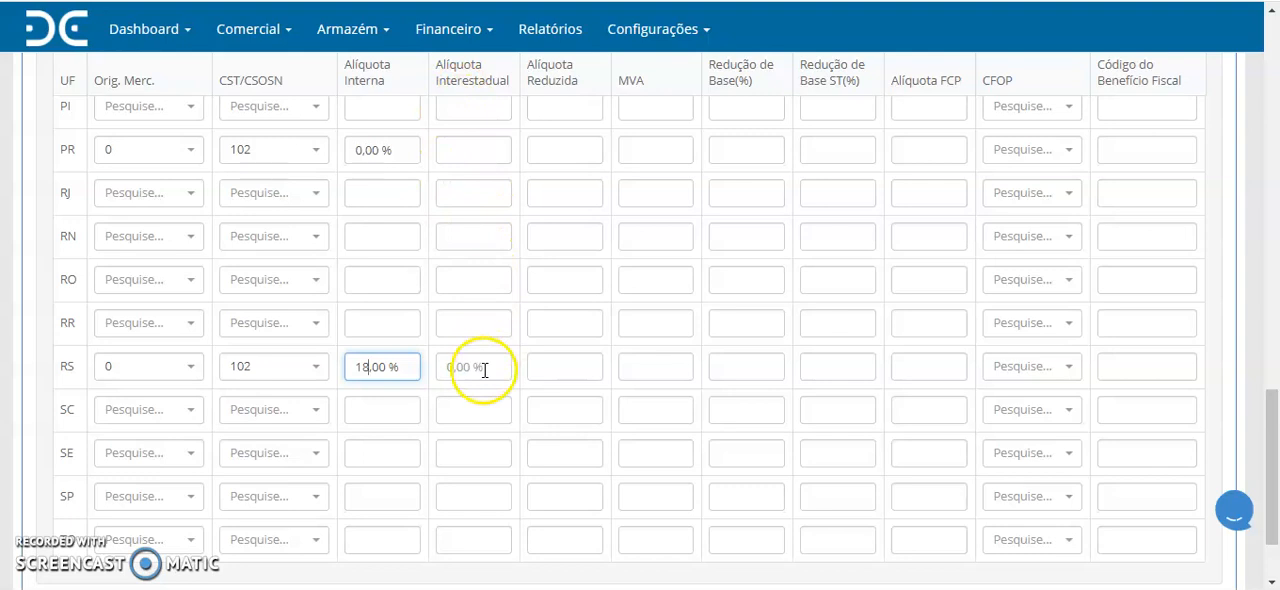
pyautogui.moveTo(452, 368); pyautogui.dragTo(446, 372)
pyautogui.write('12')
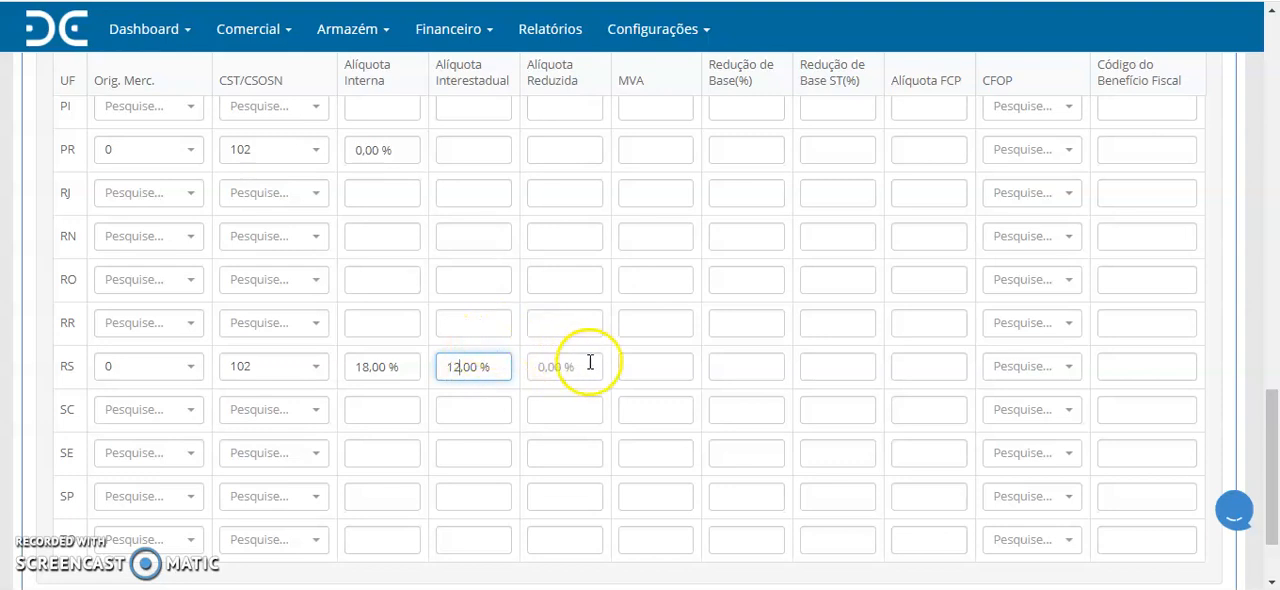
# - Fill the RS MVA, Redução de Base and Alíquota FCP with 0,00 %
pyautogui.click(645, 368)
pyautogui.click(763, 369)
pyautogui.click(924, 368)
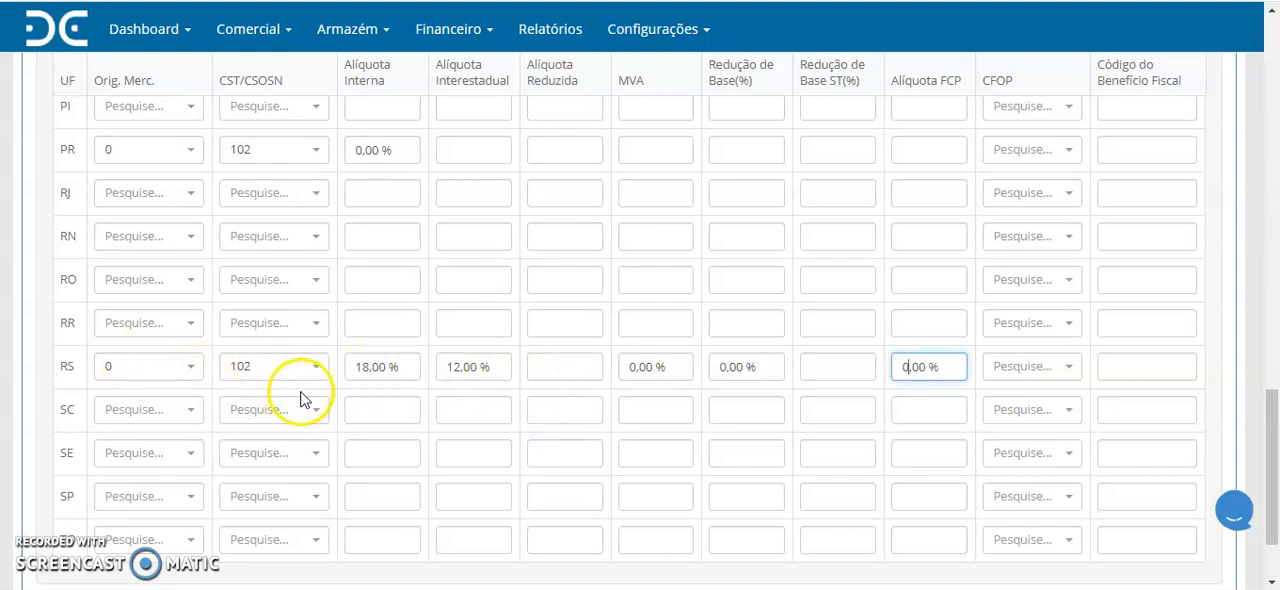
pyautogui.click(374, 447)
# - Check the PIS/COFINS and IPI suggestions, leaving the PIS/COFINS fields empty, and save the tax profile
pyautogui.scroll(8, 377, 452)
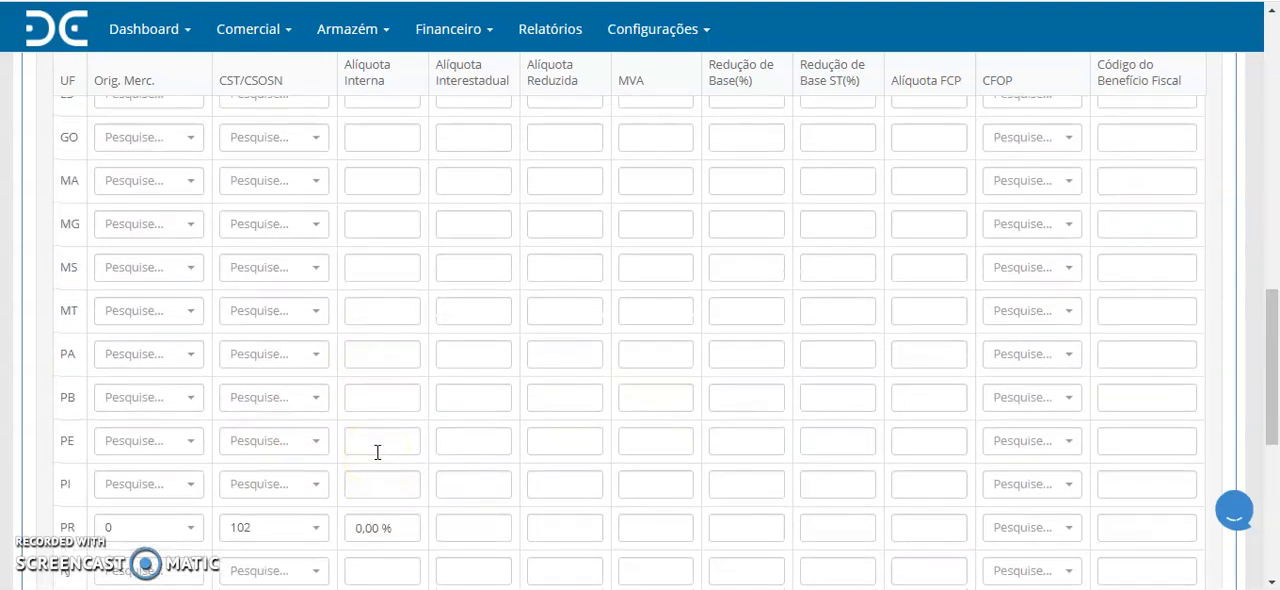
pyautogui.scroll(4, 377, 452)
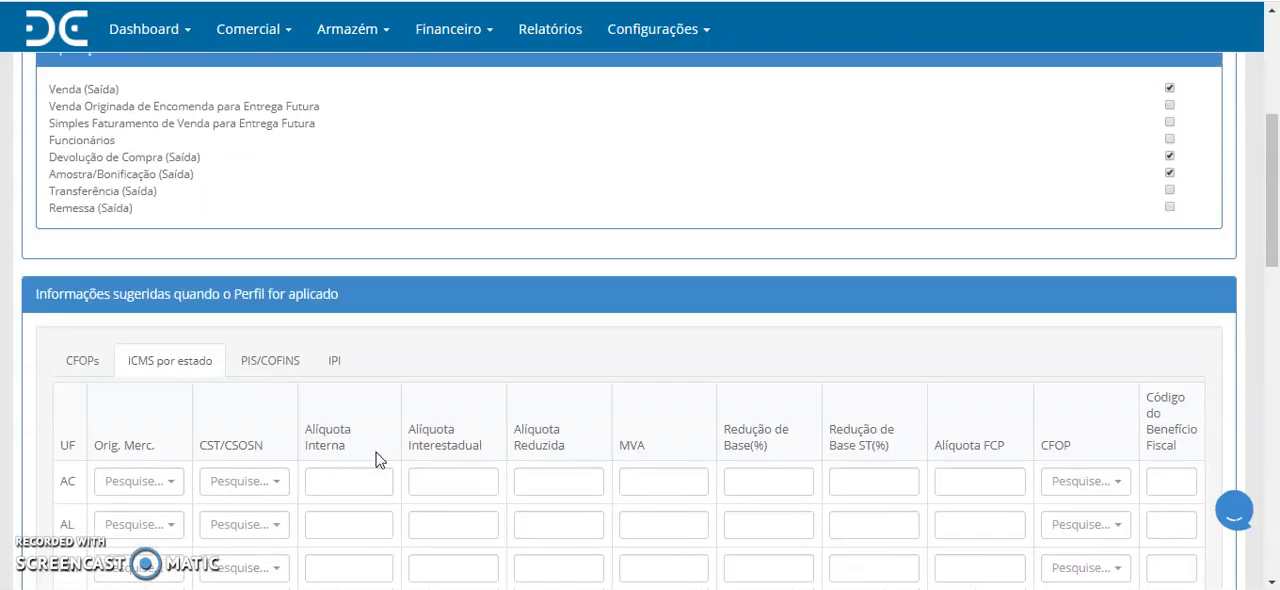
pyautogui.click(268, 362)
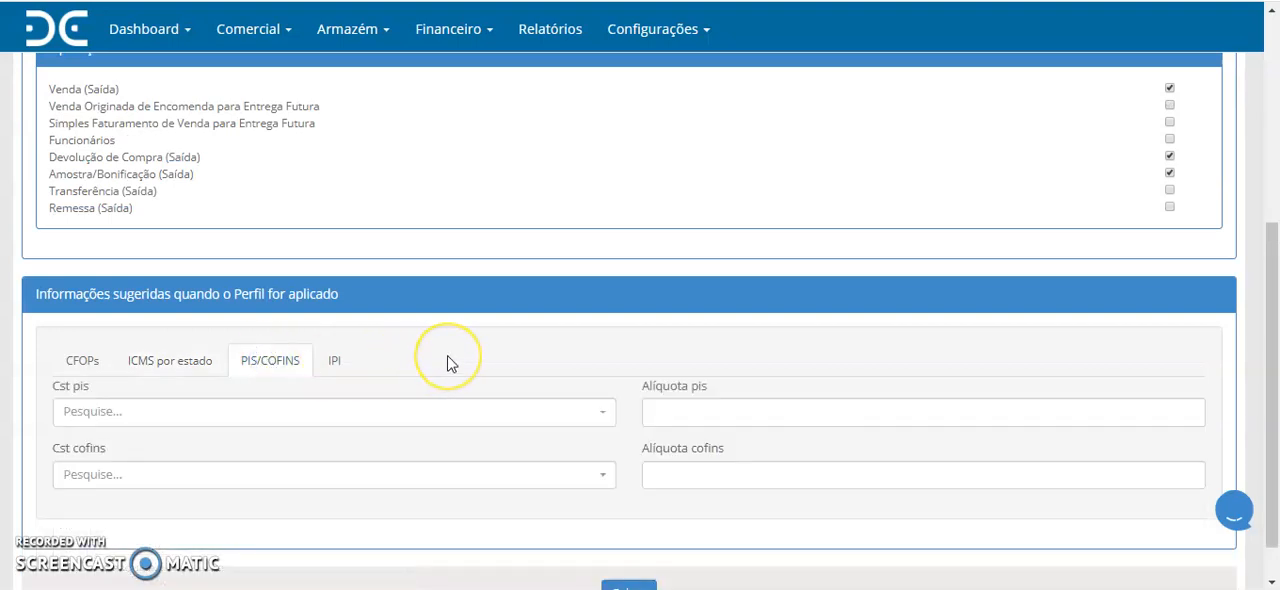
pyautogui.scroll(-1, 447, 364)
pyautogui.click(680, 362)
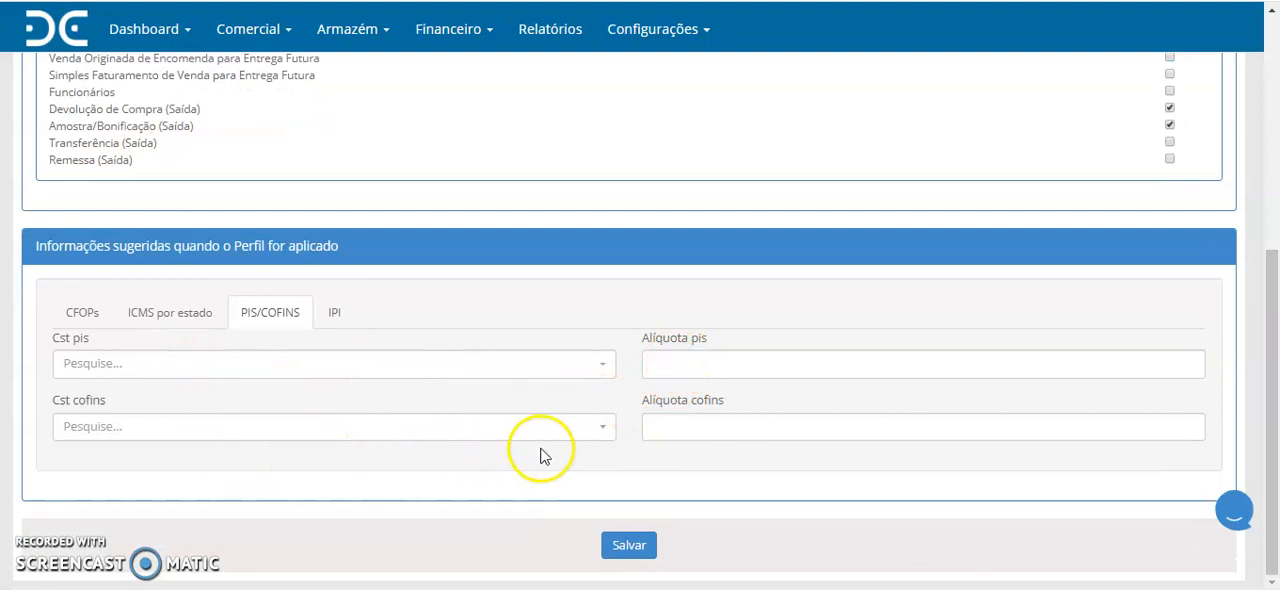
pyautogui.click(698, 430)
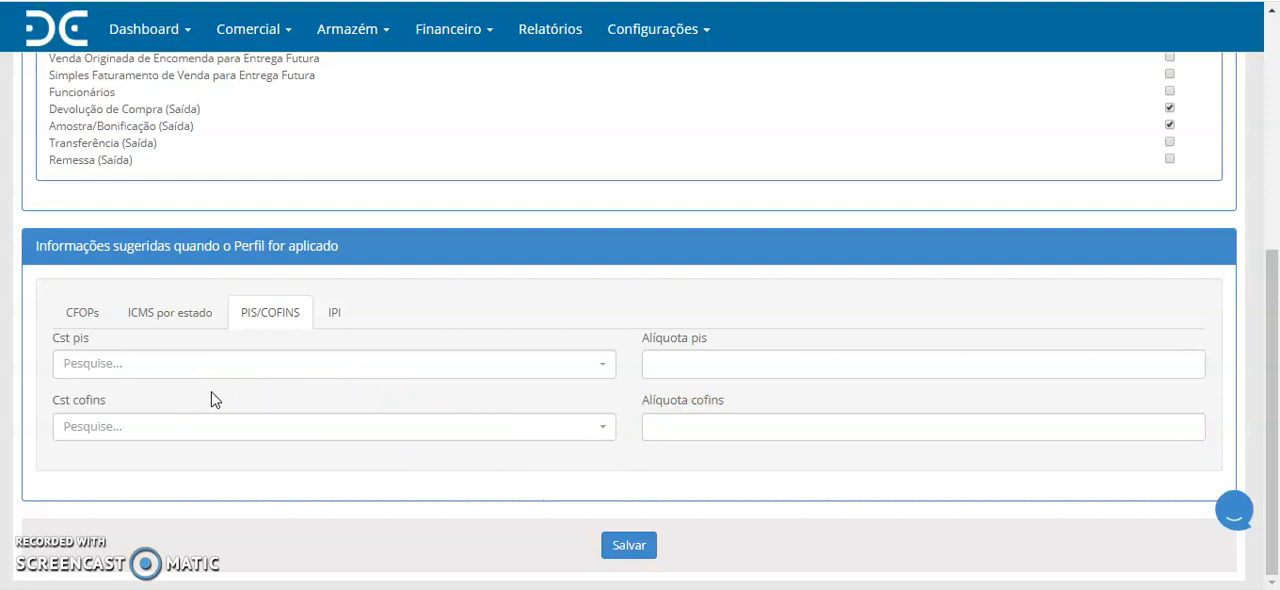
pyautogui.click(333, 311)
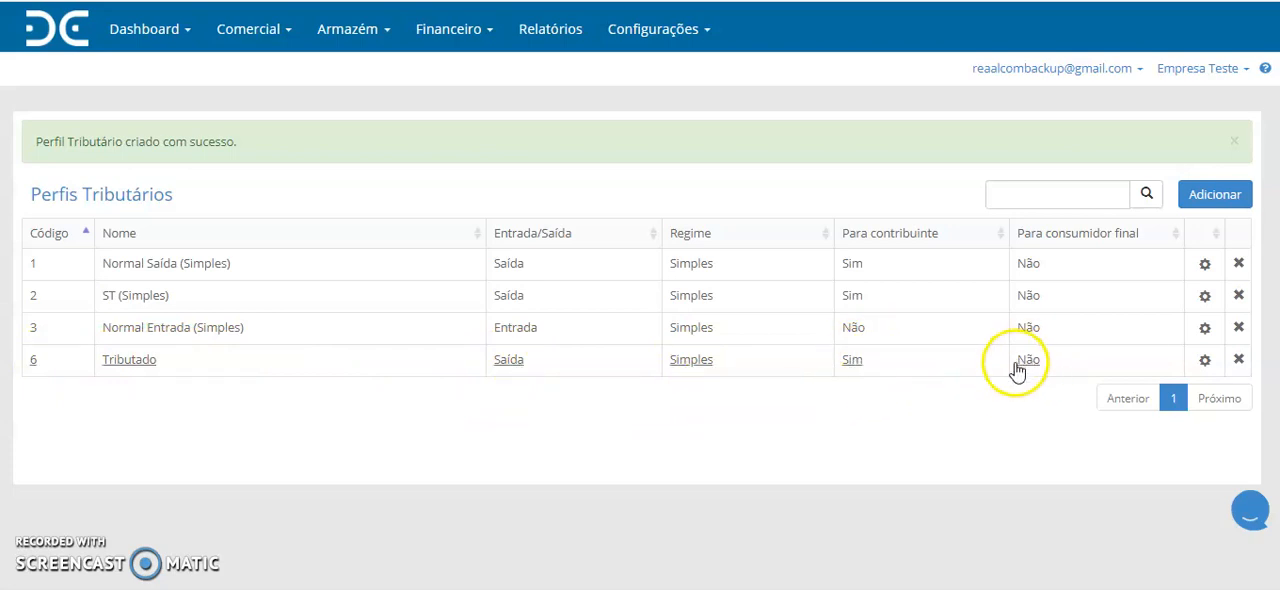
# - Show the available actions for the Tributado profile, and request its deletion but cancel the confirmation
pyautogui.click(1205, 362)
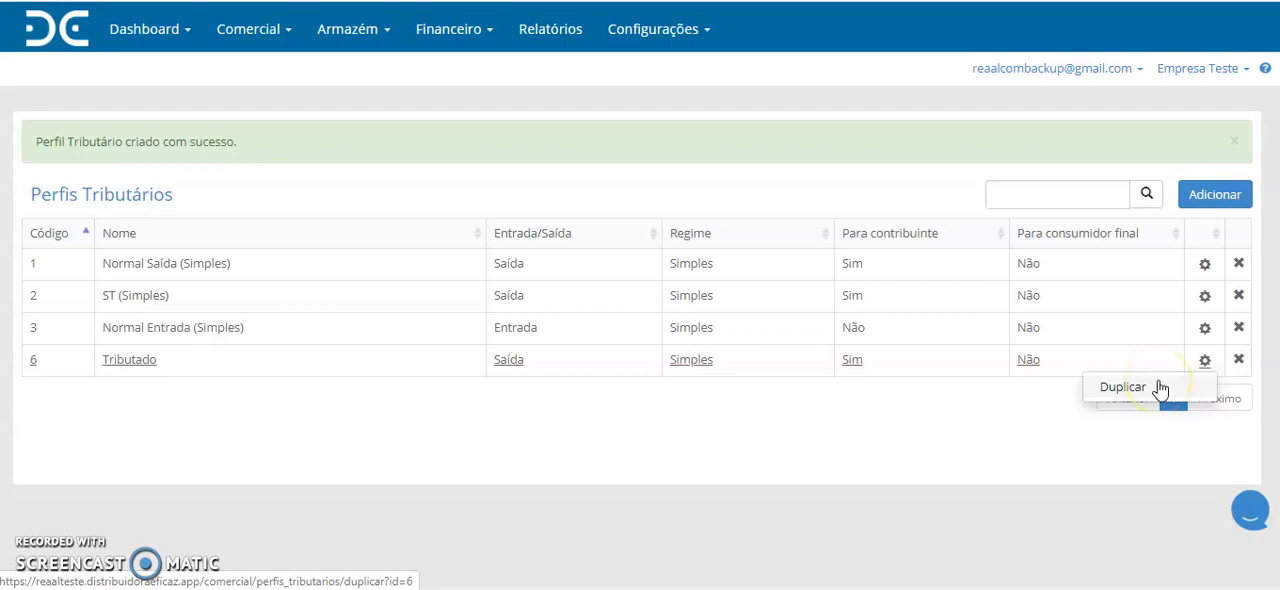
pyautogui.click(1239, 360)
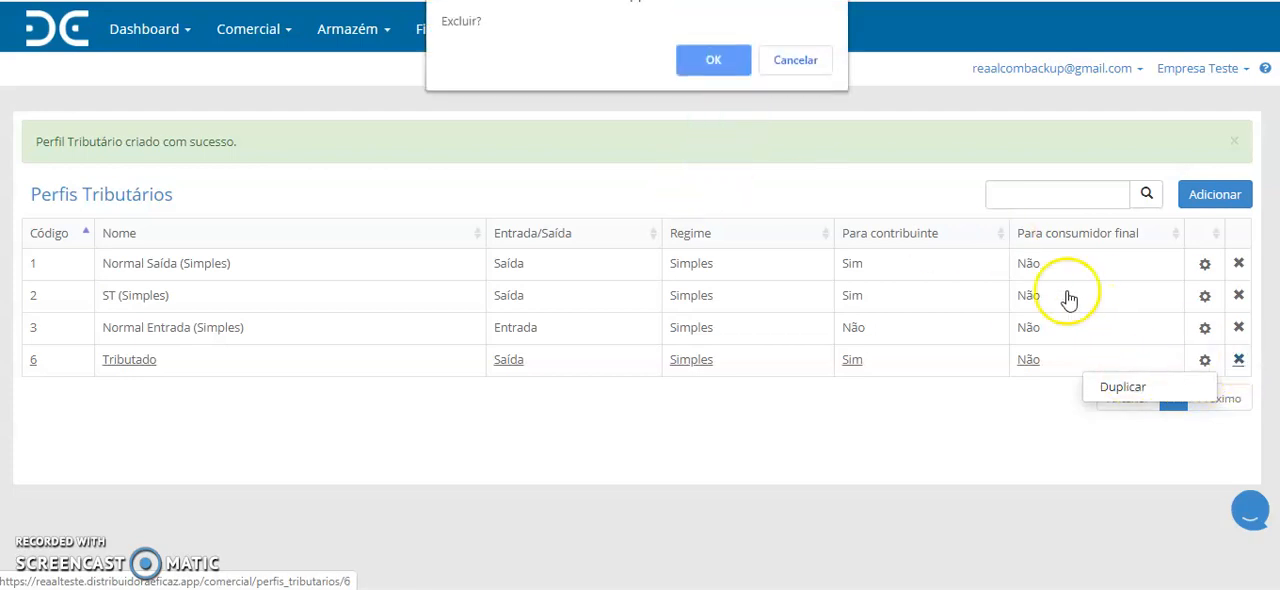
pyautogui.click(800, 62)
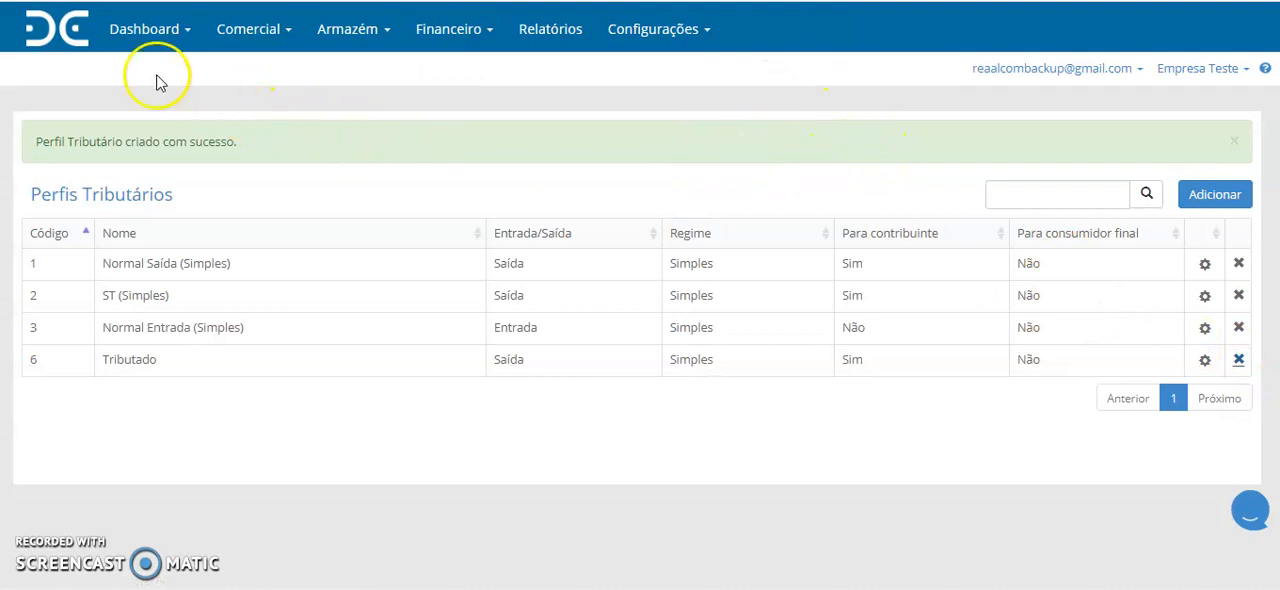